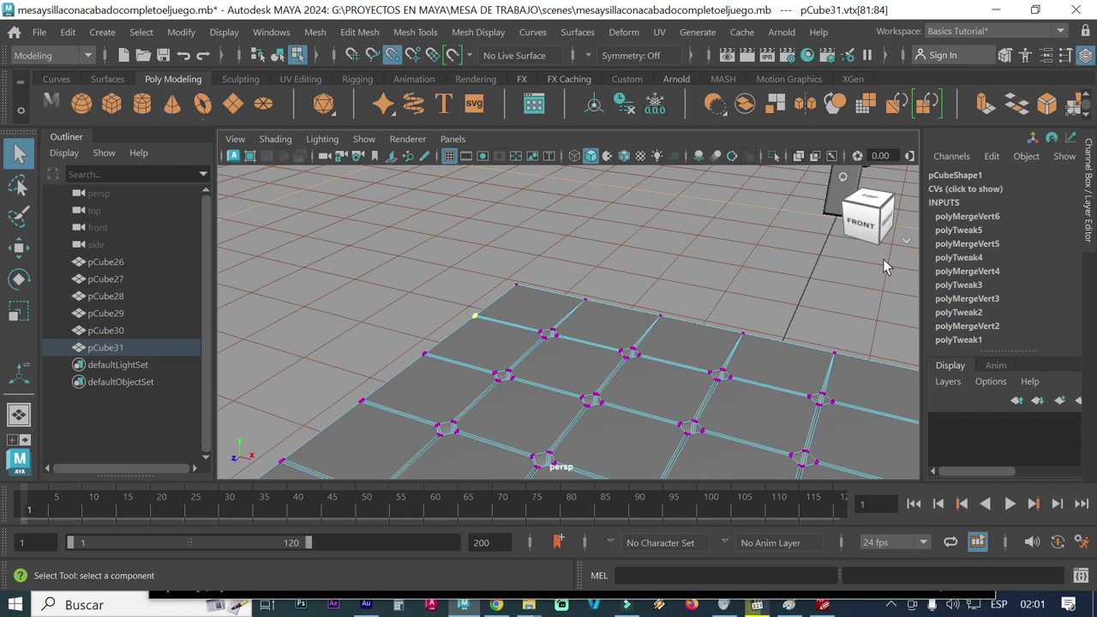
- Orbit and pan across pCube31's top toward a border junction with split vertices
scroll(594, 368, up, 3)
mouse_move(617, 374)
alt+mouse_down()
mouse_move(468, 338)
mouse_move(573, 356)
mouse_move(691, 329)
mouse_move(683, 334)
alt+mouse_up()
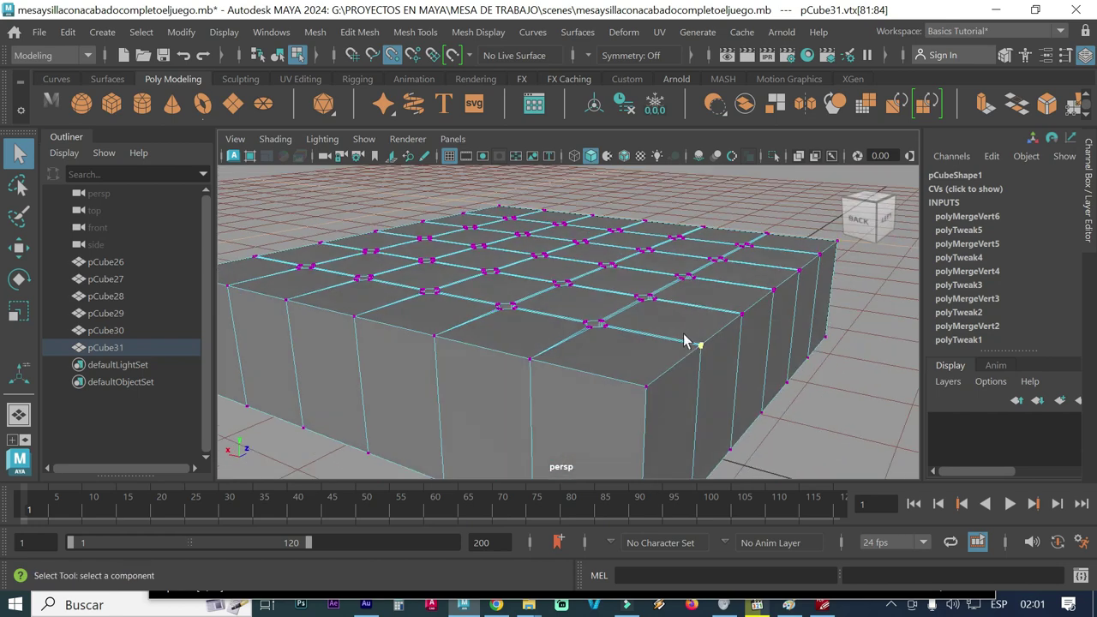
alt+drag(506, 342, 526, 350)
alt+middle_drag(526, 350, 587, 376)
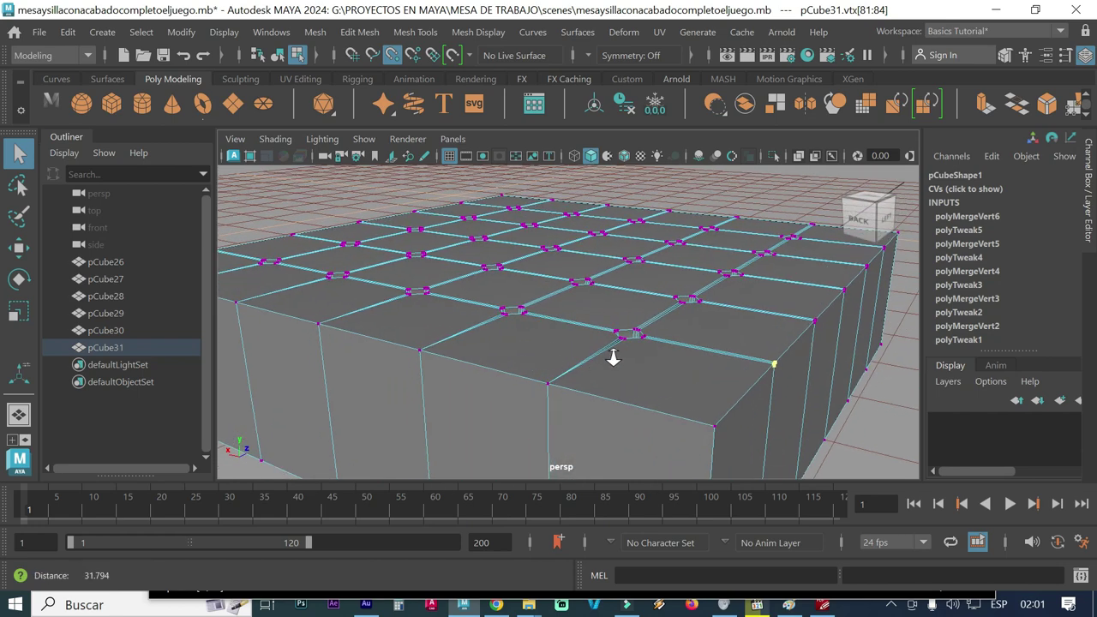
scroll(587, 376, down, 3)
scroll(588, 352, up, 5)
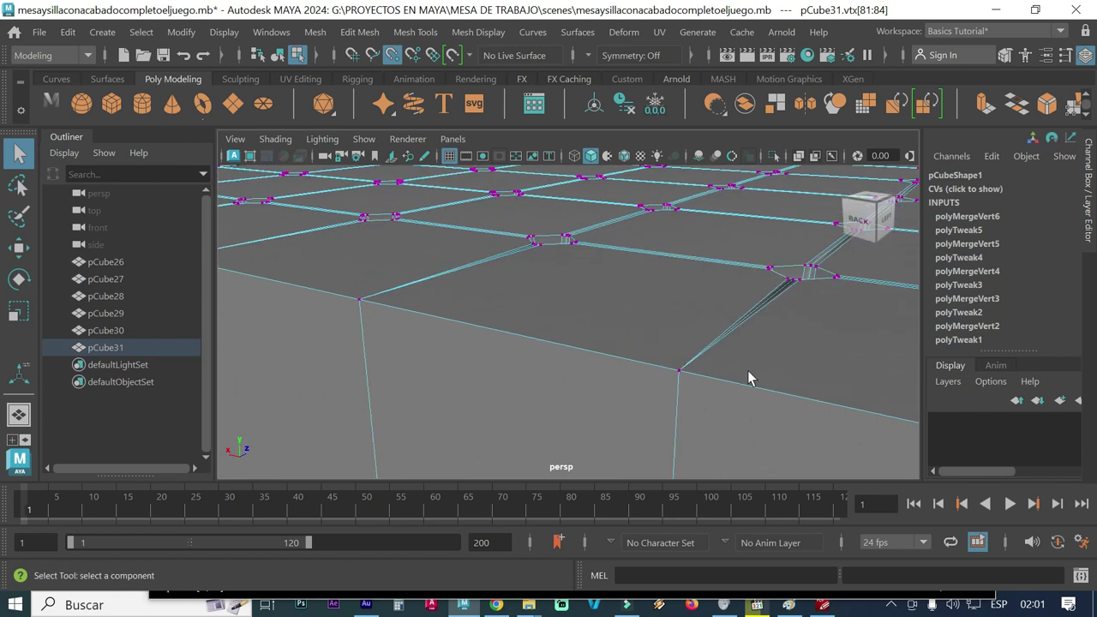
scroll(583, 360, down, 2)
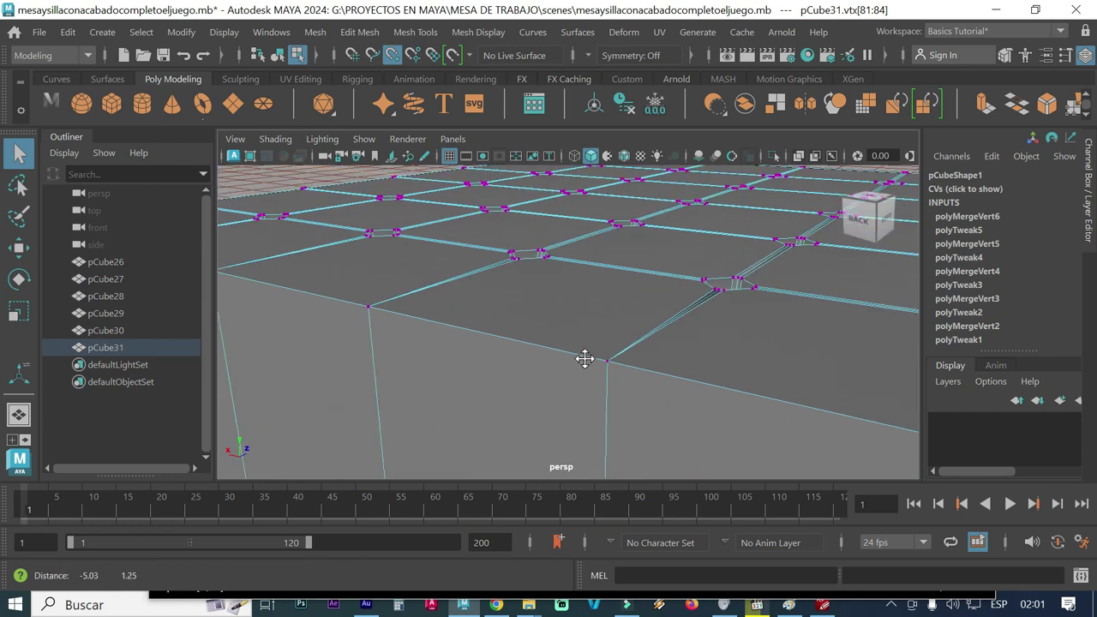
scroll(549, 326, up, 2)
mouse_move(326, 326)
alt+mouse_down()
mouse_move(553, 356)
mouse_move(463, 360)
alt+mouse_up()
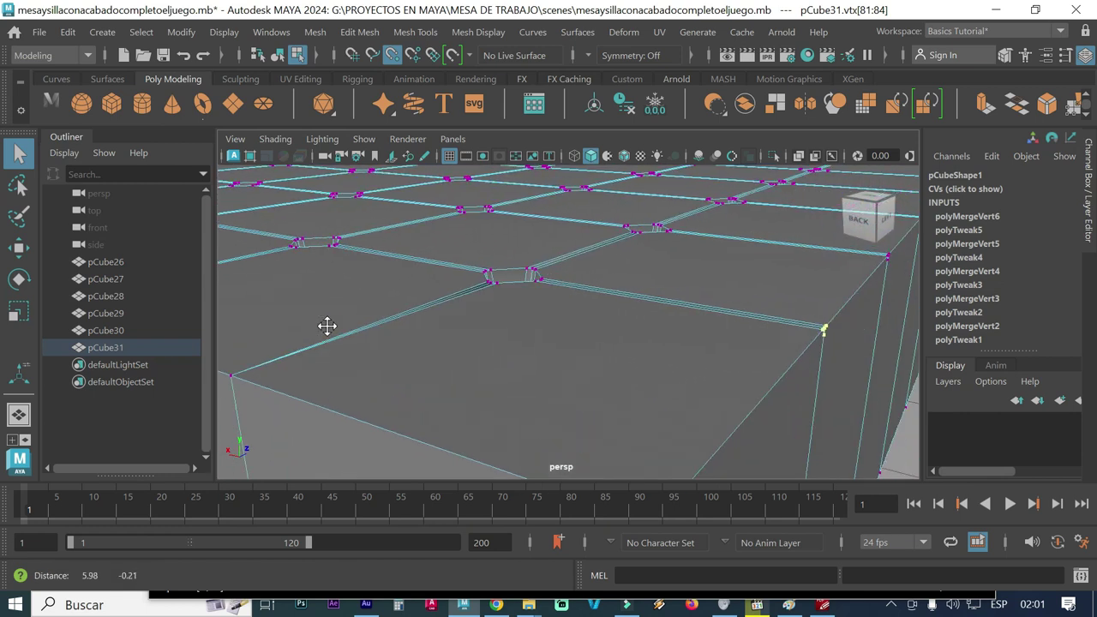
alt+drag(598, 398, 556, 349)
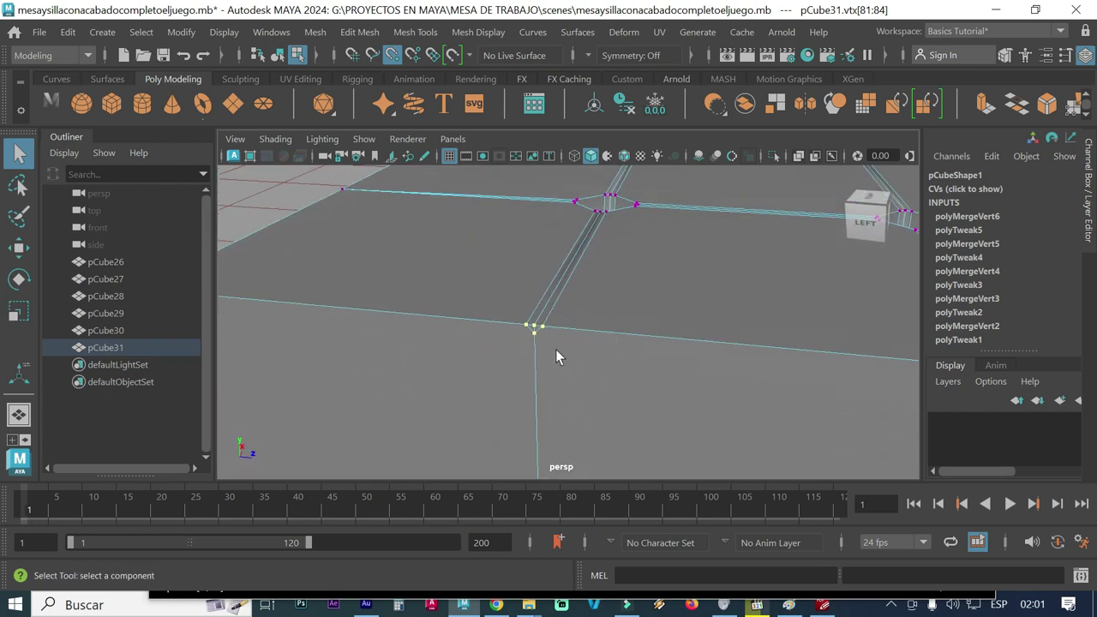
scroll(660, 344, up, 2)
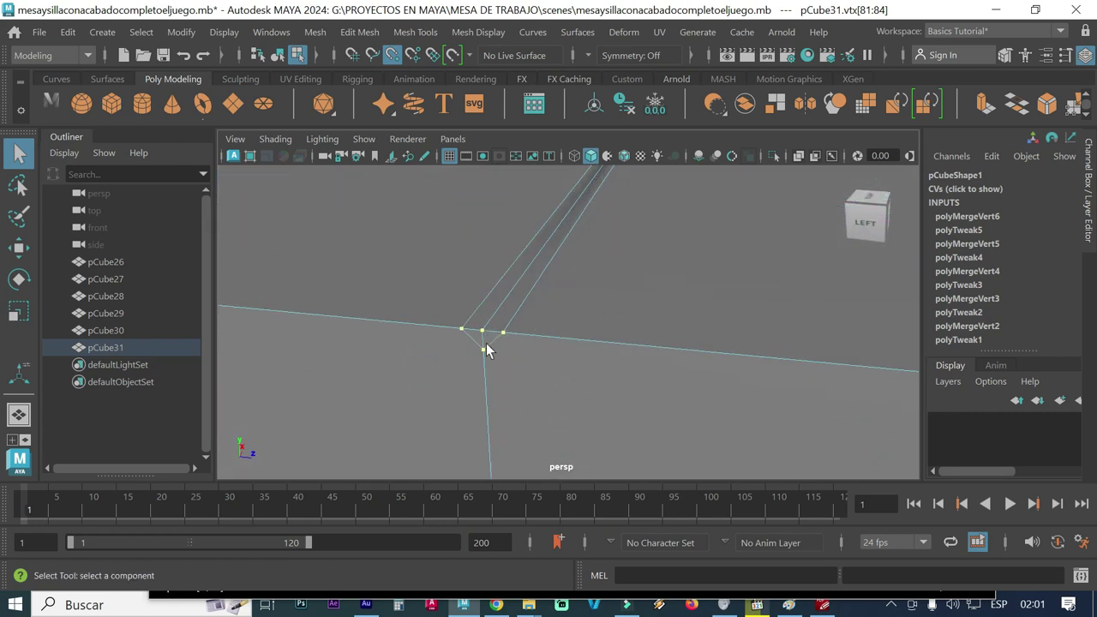
- Clear the corner vertex selection and re-angle the view around the split corner
click(699, 335)
scroll(534, 318, down, 3)
scroll(526, 318, down, 2)
mouse_move(679, 343)
alt+mouse_down()
mouse_move(489, 310)
mouse_move(709, 301)
mouse_move(541, 321)
alt+mouse_up()
alt+drag(761, 352, 654, 309)
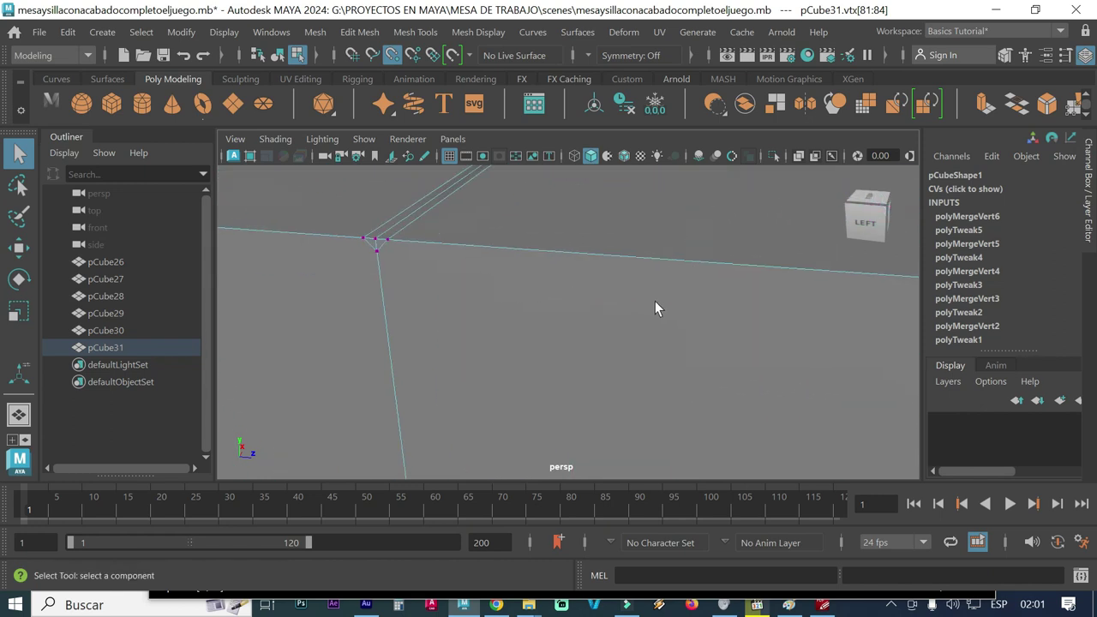
scroll(774, 323, down, 3)
alt+drag(774, 323, 439, 299)
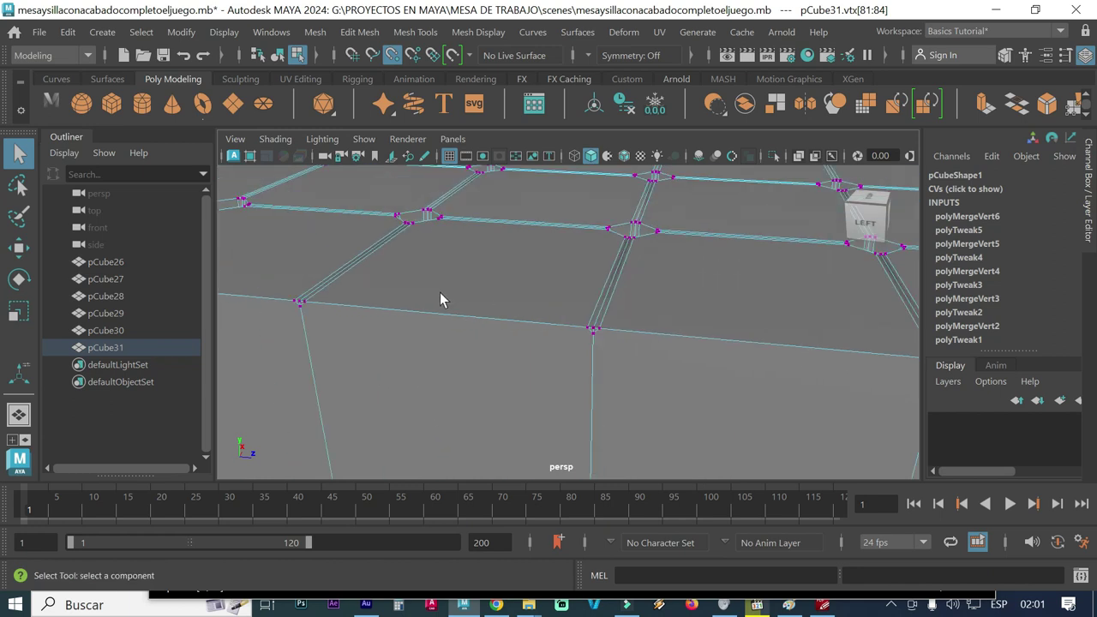
- Select the split vertices on the front edge and bring up the Merge Vertices marking menu
click(592, 328)
mouse_move(592, 328)
alt+mouse_down()
mouse_move(553, 296)
mouse_move(642, 306)
alt+mouse_up()
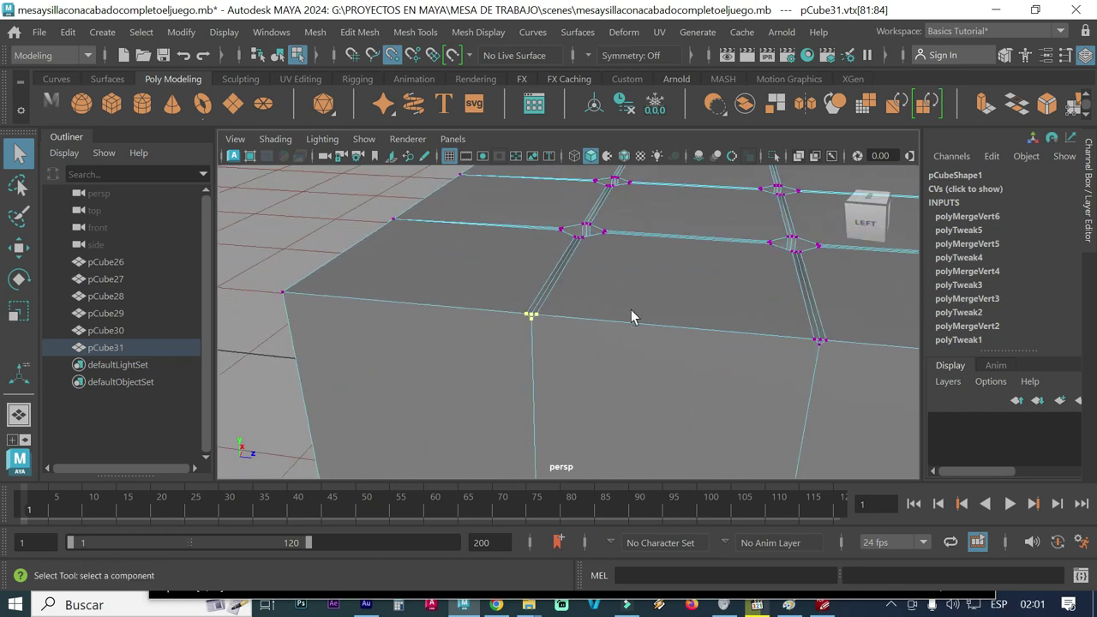
alt+drag(513, 324, 704, 329)
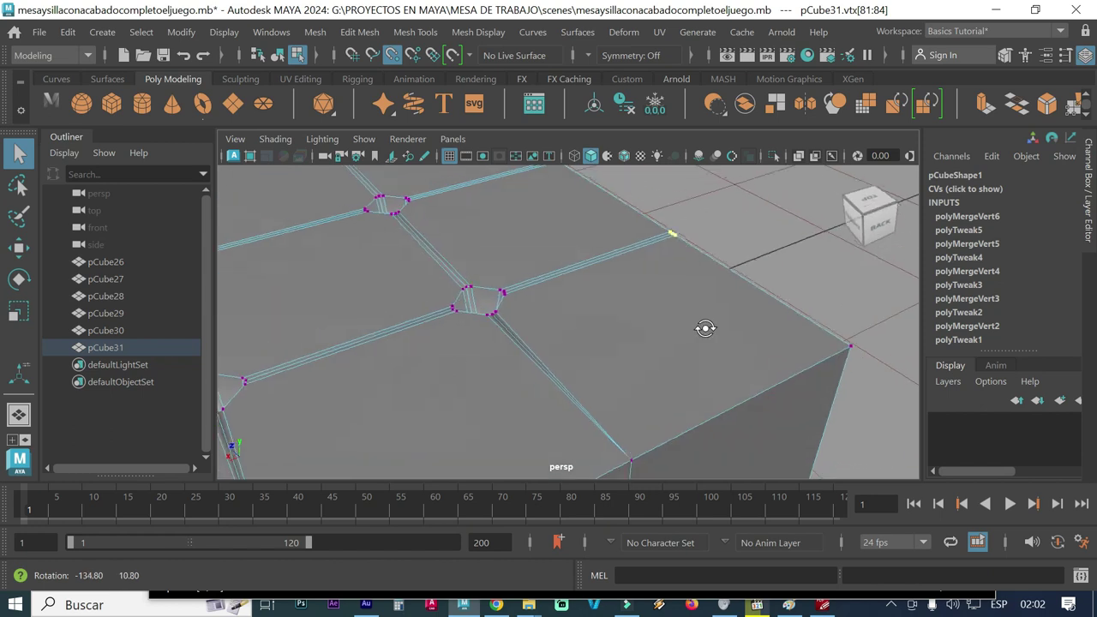
alt+drag(595, 250, 625, 313)
alt+middle_drag(626, 314, 575, 354)
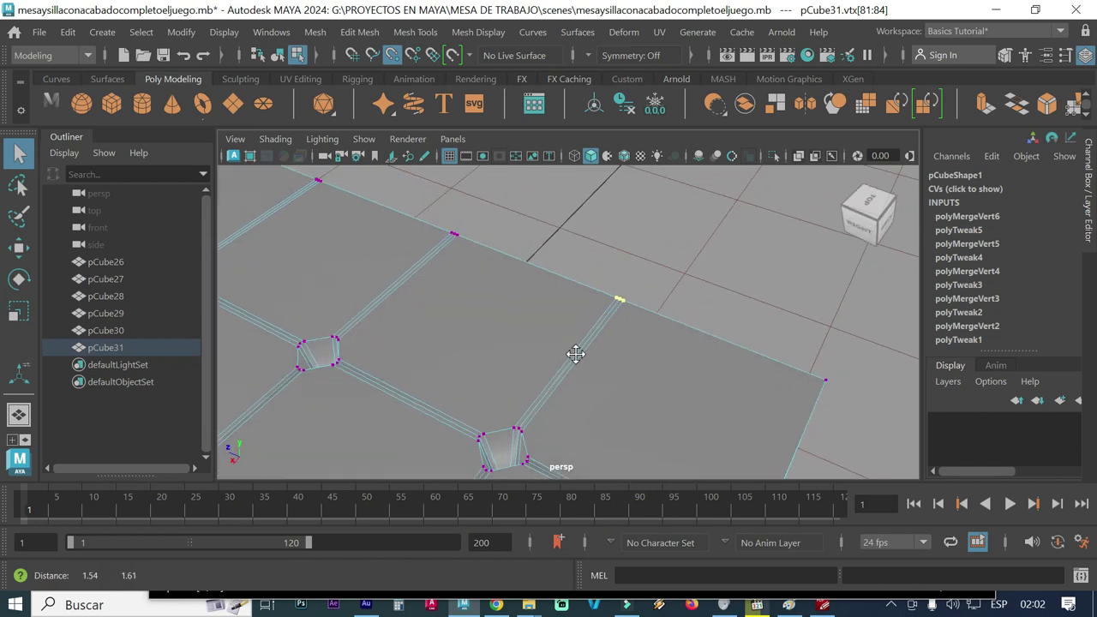
scroll(618, 317, up, 4)
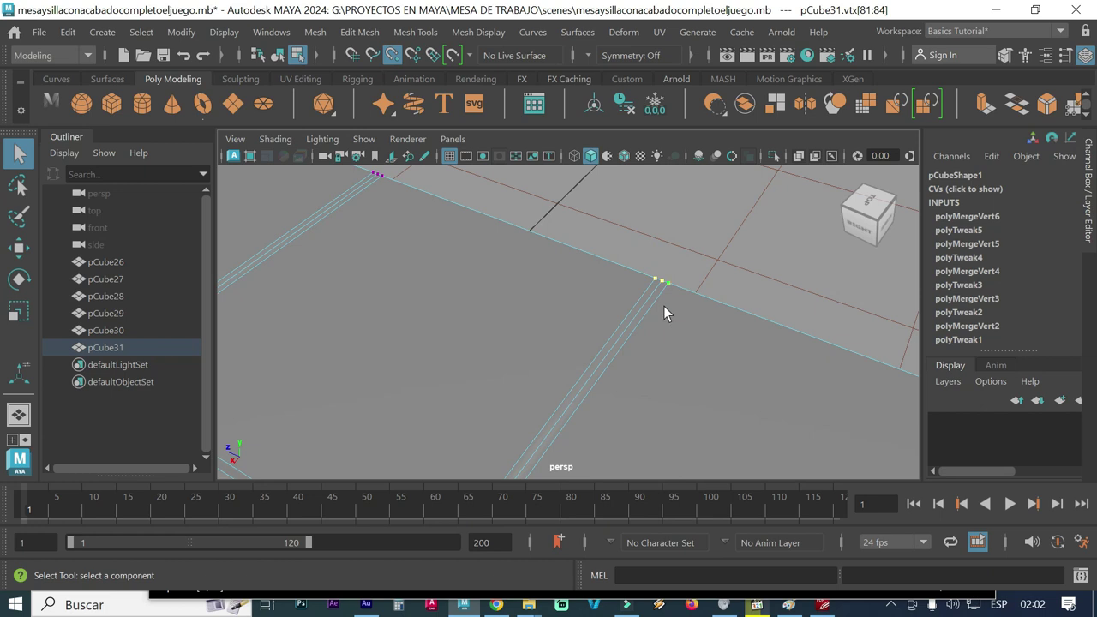
shift+right_drag(657, 307, 662, 243)
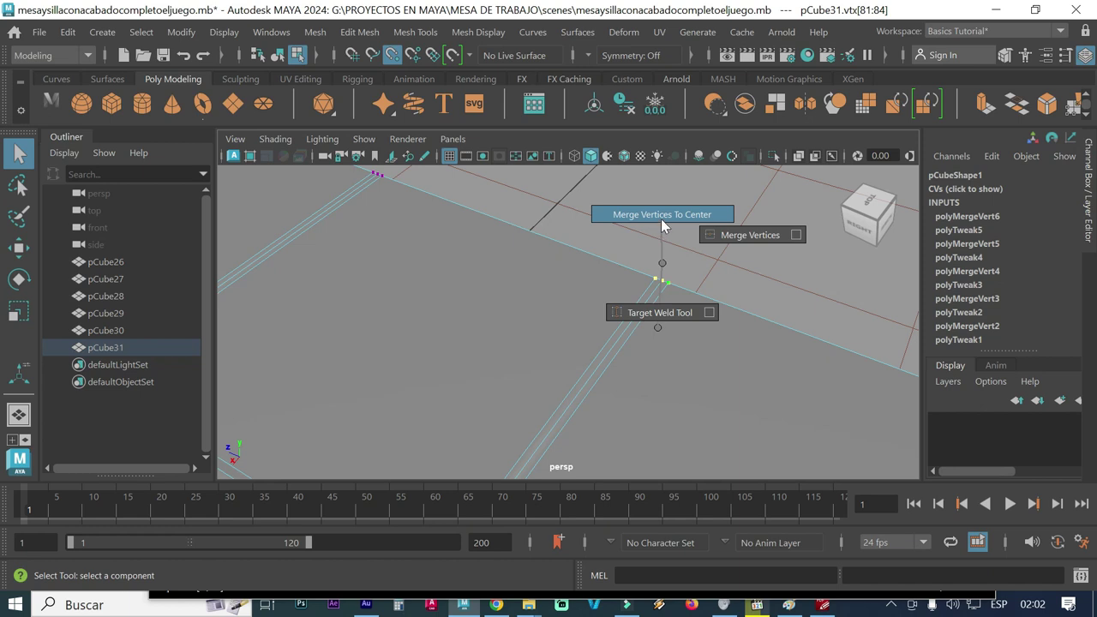
- Merge the front-edge cluster, then the next border cluster, each into one centre vertex
shift+right_drag(661, 219, 658, 224)
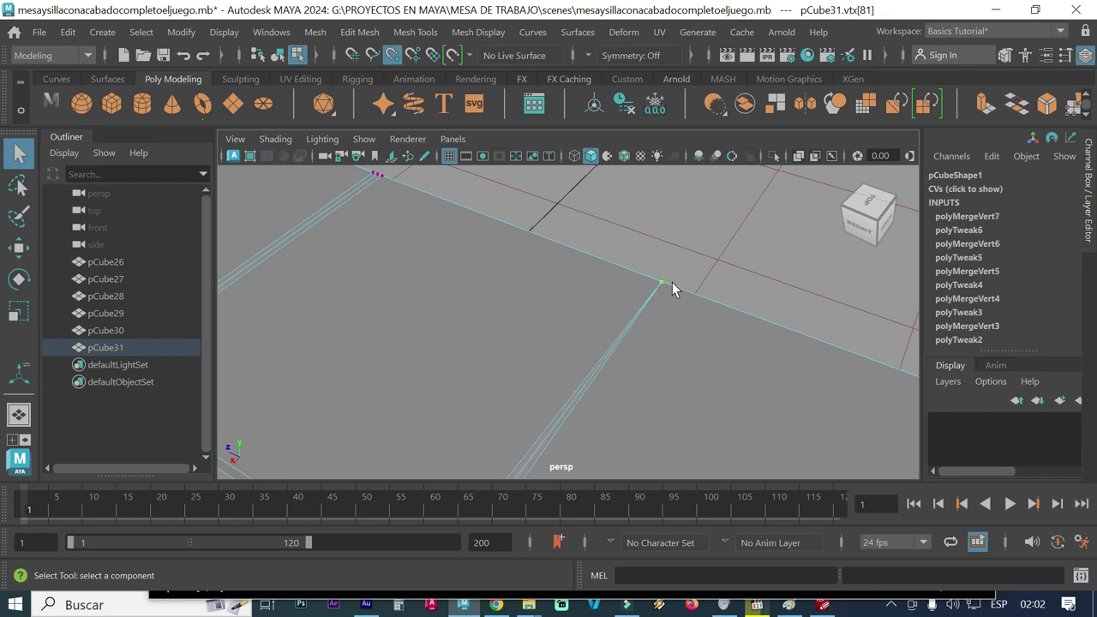
mouse_move(717, 303)
alt+mouse_down()
mouse_move(589, 291)
mouse_move(564, 276)
mouse_move(690, 306)
mouse_move(691, 289)
alt+mouse_up()
mouse_move(463, 274)
alt+middle_down()
mouse_move(570, 426)
mouse_move(660, 449)
alt+middle_up()
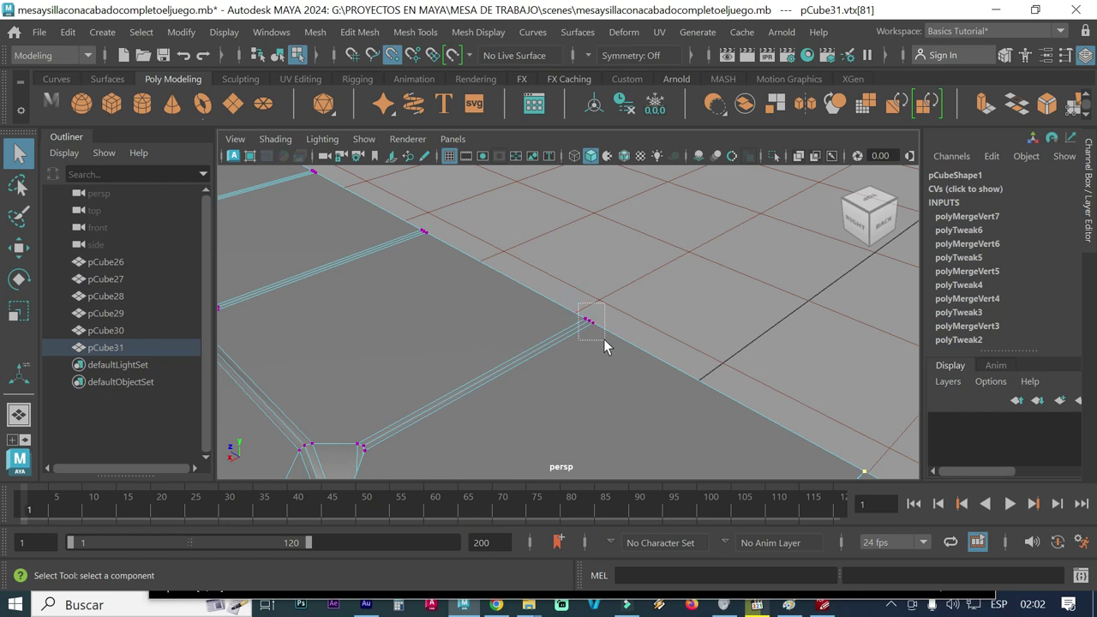
drag(604, 339, 608, 341)
shift+right_drag(590, 333, 607, 294)
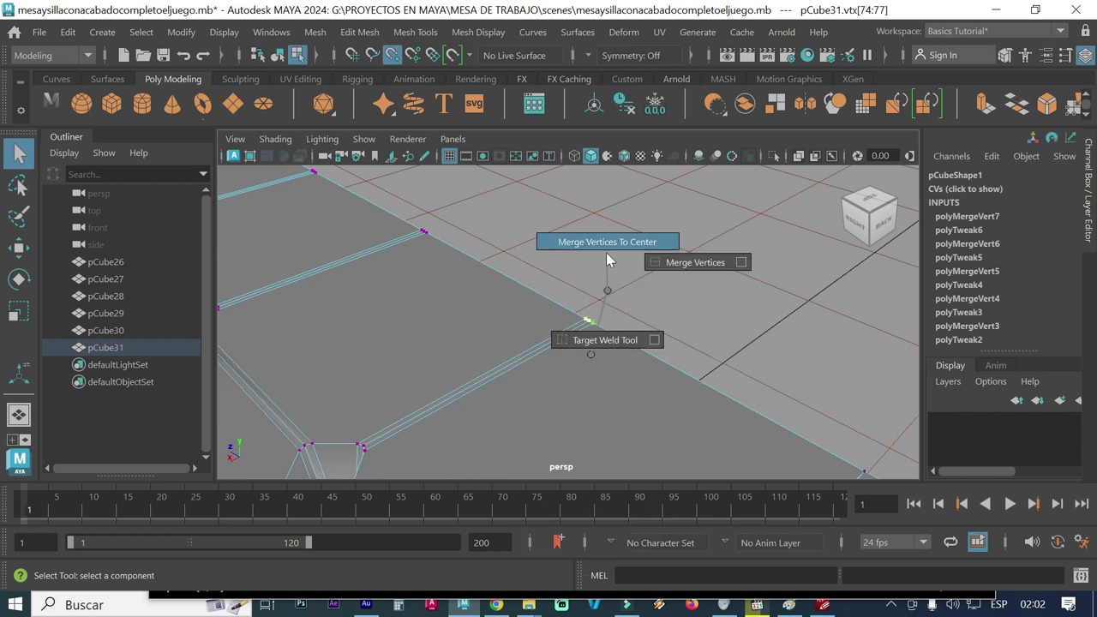
click(606, 252)
- Marquee-select the following split cluster and merge it to its centre point
mouse_move(503, 290)
alt+middle_down()
mouse_move(538, 306)
mouse_move(632, 403)
mouse_move(729, 433)
alt+middle_up()
drag(518, 261, 564, 323)
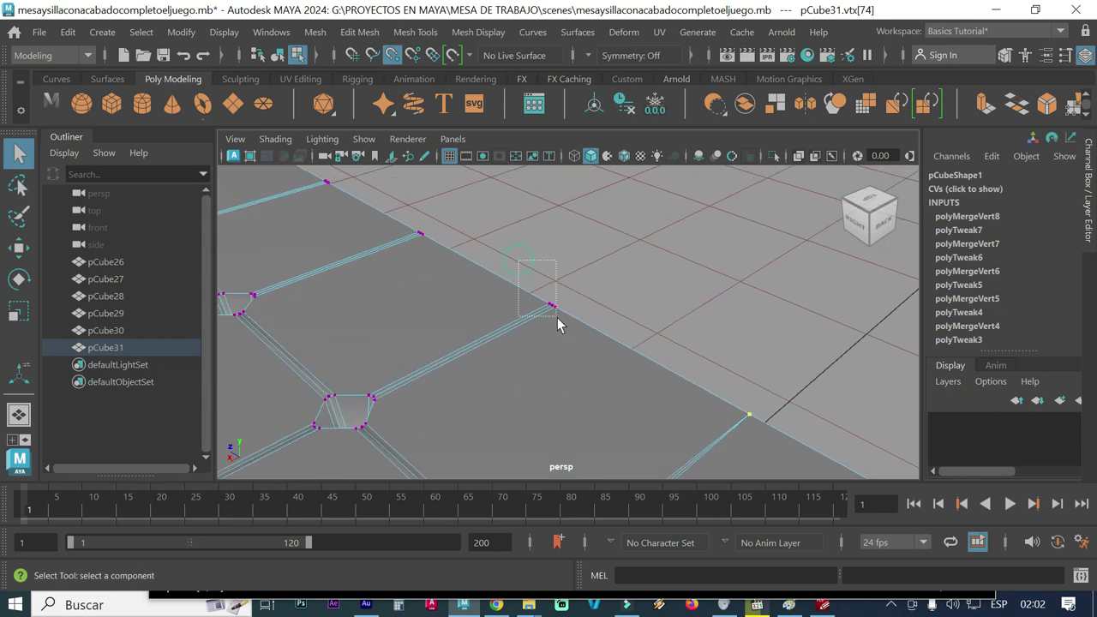
right_click(550, 314)
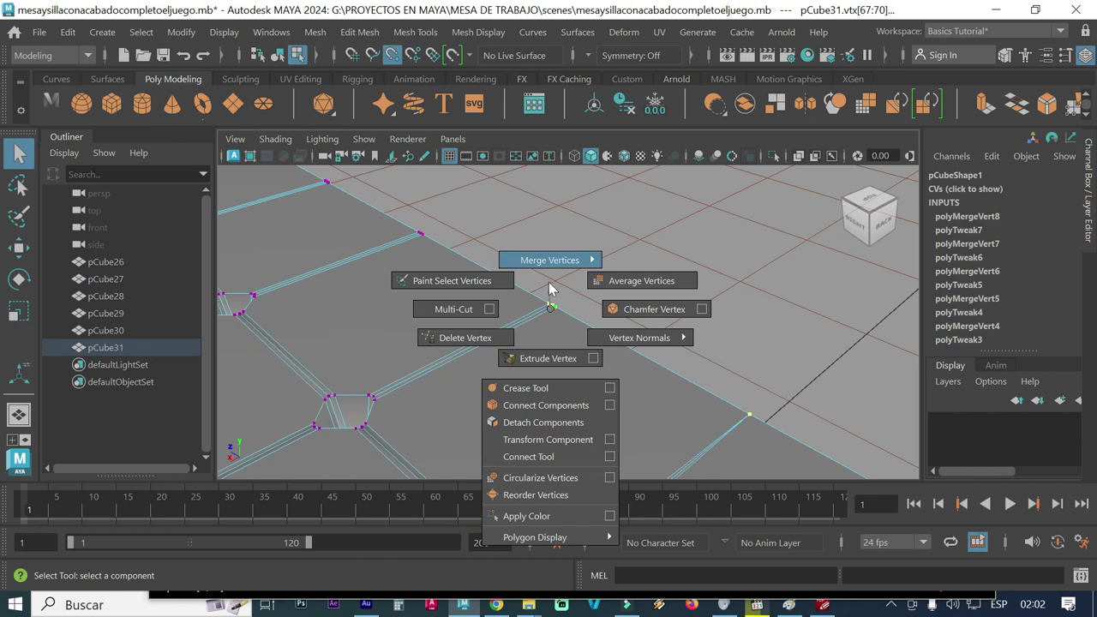
mouse_move(640, 234)
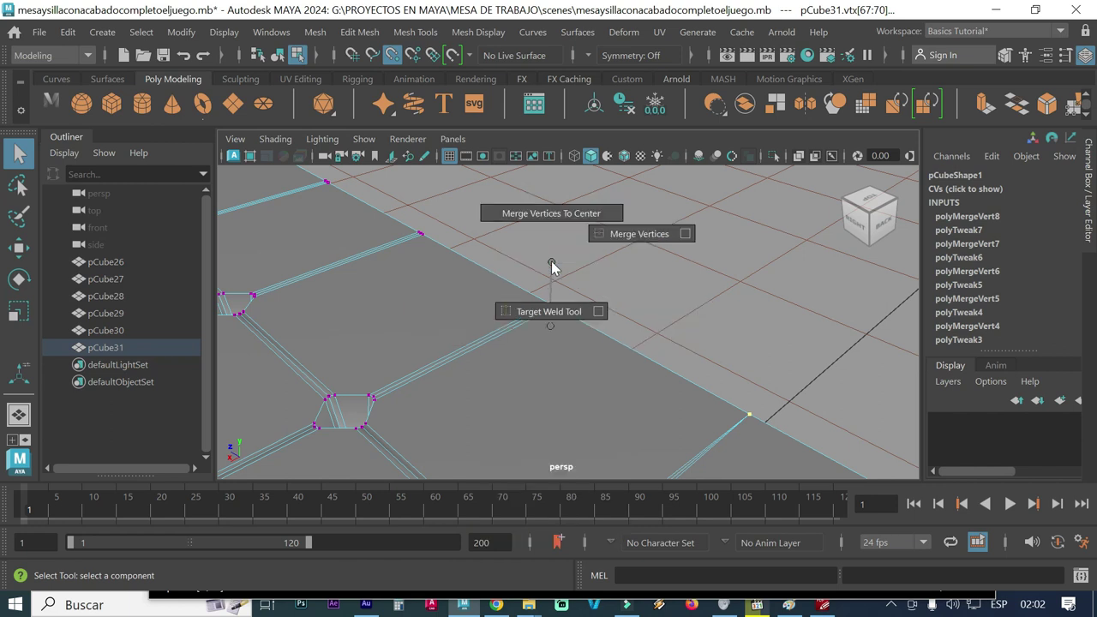
click(552, 222)
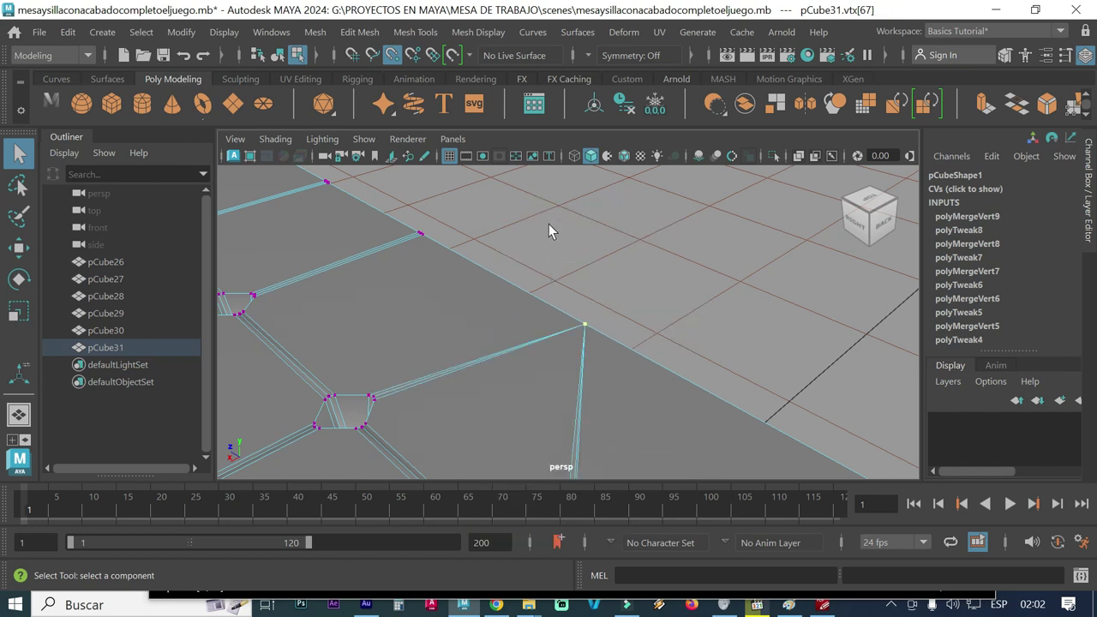
- Orbit low and side-on to inspect the welded outer edge
mouse_move(505, 277)
alt+mouse_down()
mouse_move(518, 340)
mouse_move(632, 414)
alt+mouse_up()
alt+middle_drag(633, 414, 547, 318)
mouse_move(546, 318)
alt+mouse_down()
mouse_move(524, 382)
mouse_move(637, 414)
mouse_move(711, 409)
alt+mouse_up()
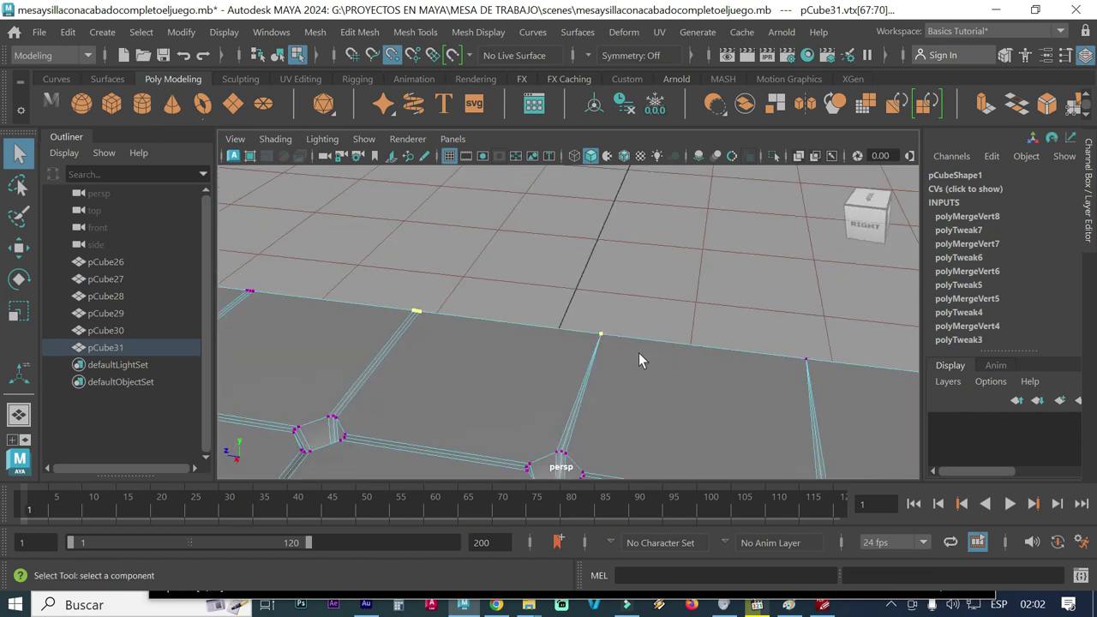
mouse_move(456, 346)
alt+mouse_down()
mouse_move(563, 380)
mouse_move(582, 321)
alt+mouse_up()
- Marquee-select and merge two split vertex clusters along the front border edge
click(582, 318)
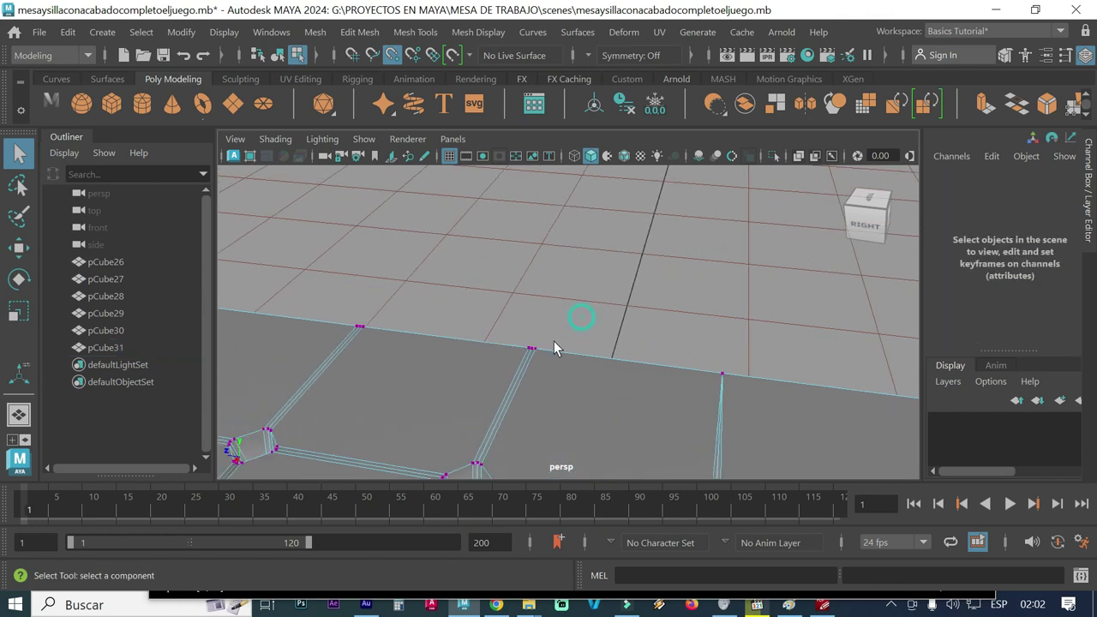
mouse_move(518, 341)
mouse_down()
mouse_move(548, 372)
mouse_move(385, 355)
mouse_move(387, 394)
mouse_move(568, 360)
mouse_move(560, 369)
mouse_up()
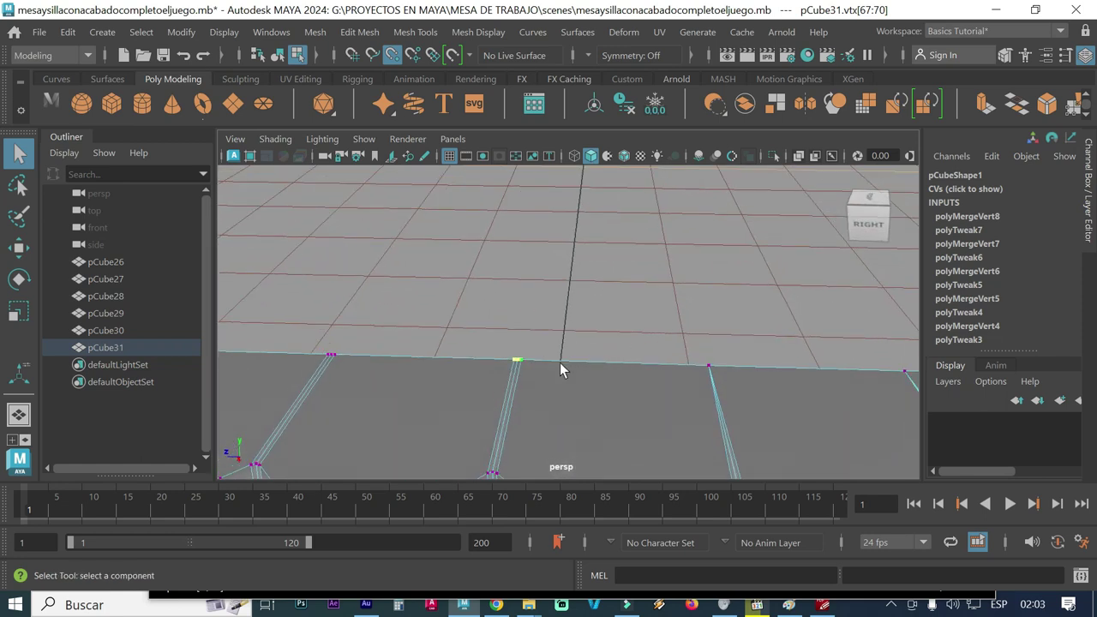
mouse_move(524, 363)
shift+right_down()
mouse_move(540, 302)
mouse_move(524, 264)
shift+right_up()
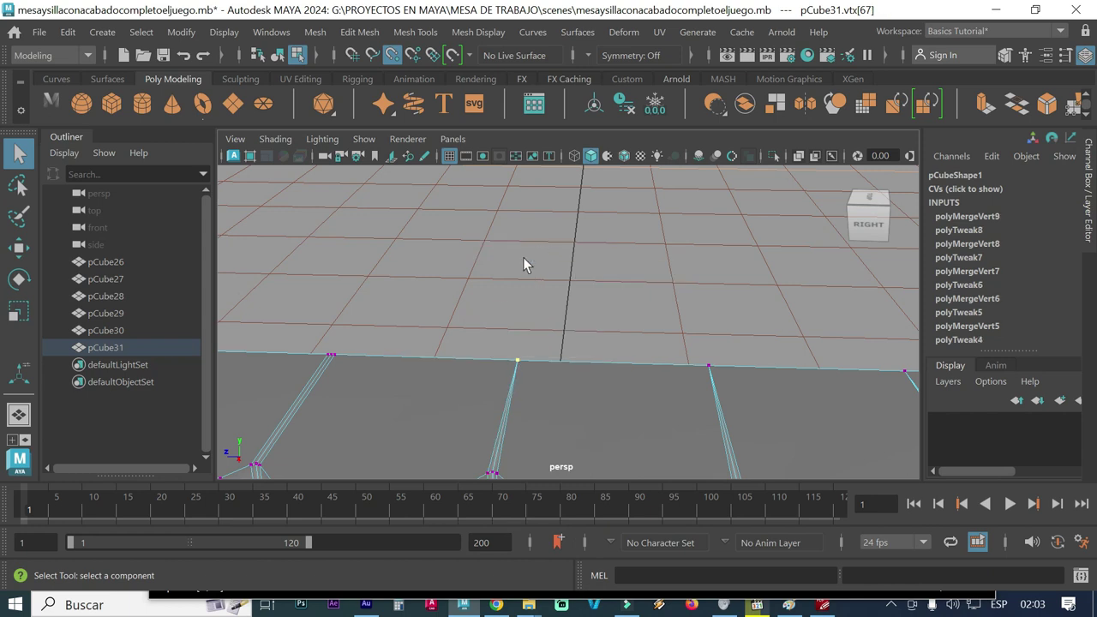
alt+drag(482, 346, 490, 345)
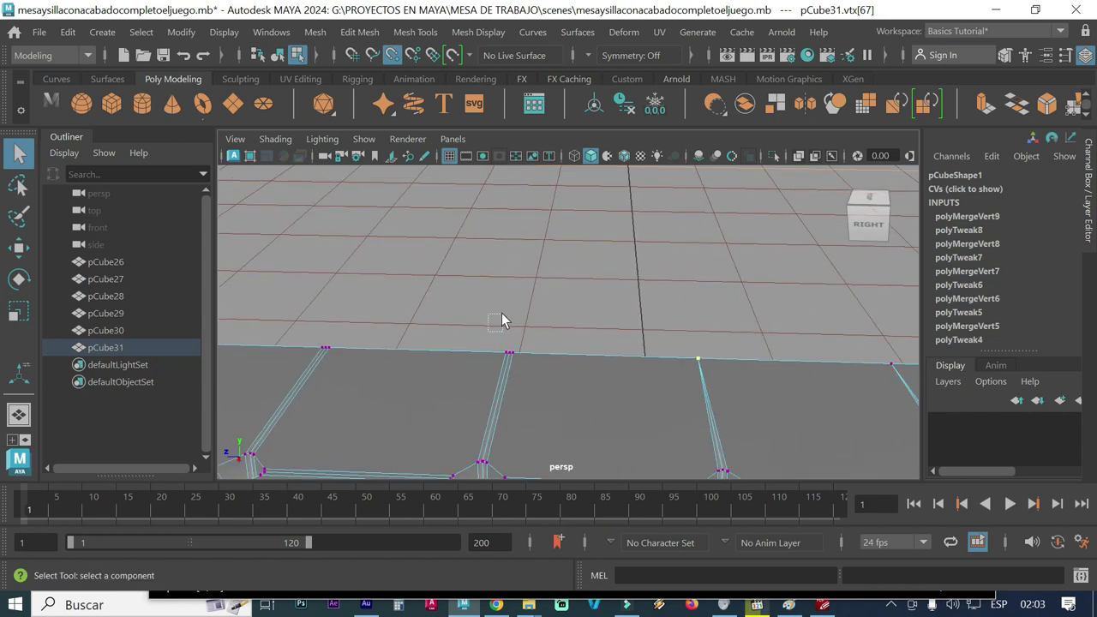
click(501, 315)
mouse_move(496, 324)
mouse_down()
mouse_move(532, 385)
mouse_move(517, 355)
mouse_up()
shift+right_drag(517, 355, 545, 221)
- Weld the split pair at another loop's border end, then select the next loop end's vertices
alt+drag(446, 259, 659, 311)
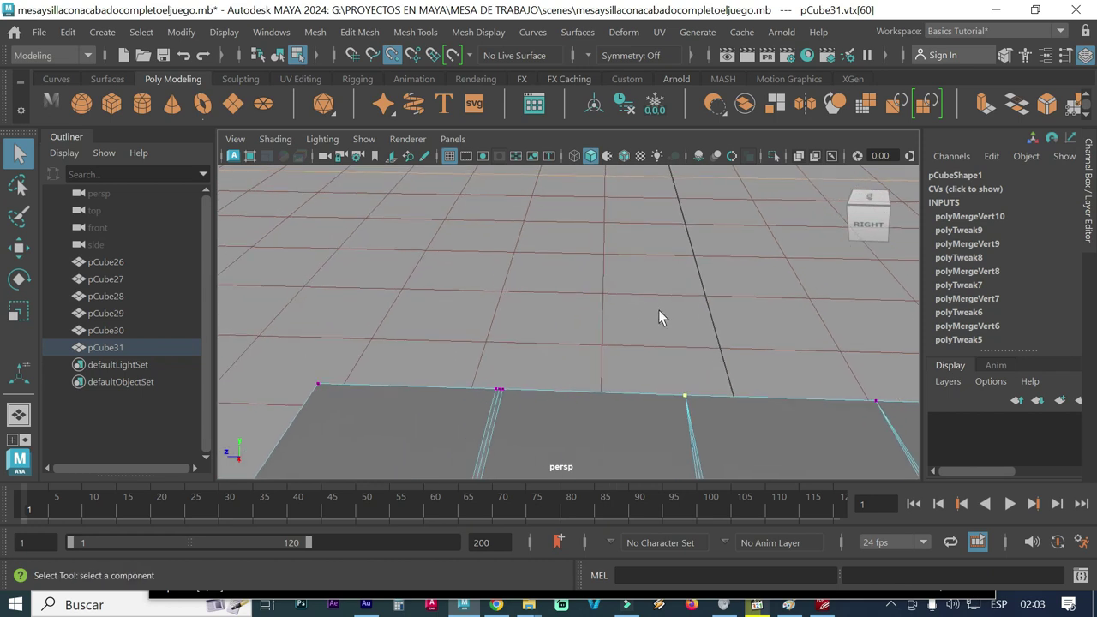
drag(510, 399, 515, 404)
shift+right_drag(498, 349, 506, 261)
alt+drag(612, 313, 558, 335)
mouse_move(558, 458)
alt+mouse_down()
mouse_move(551, 410)
mouse_move(560, 463)
mouse_move(500, 351)
mouse_move(452, 374)
mouse_move(597, 240)
mouse_move(713, 417)
mouse_move(526, 318)
mouse_move(577, 308)
alt+mouse_up()
mouse_move(578, 309)
alt+middle_down()
mouse_move(529, 284)
mouse_move(595, 391)
mouse_move(579, 387)
alt+middle_up()
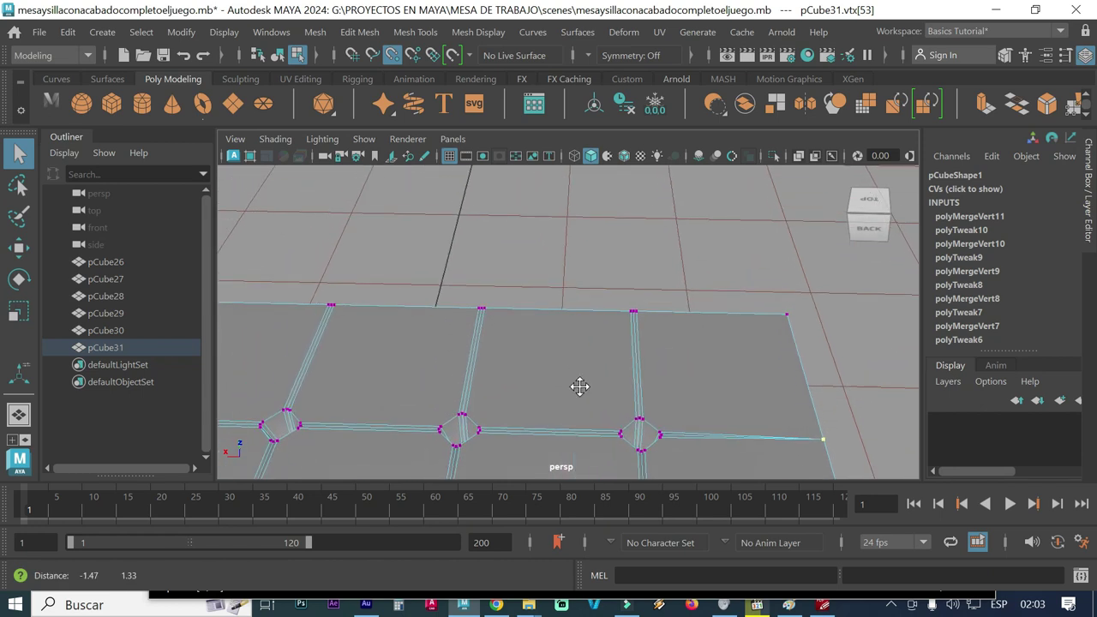
drag(619, 298, 652, 351)
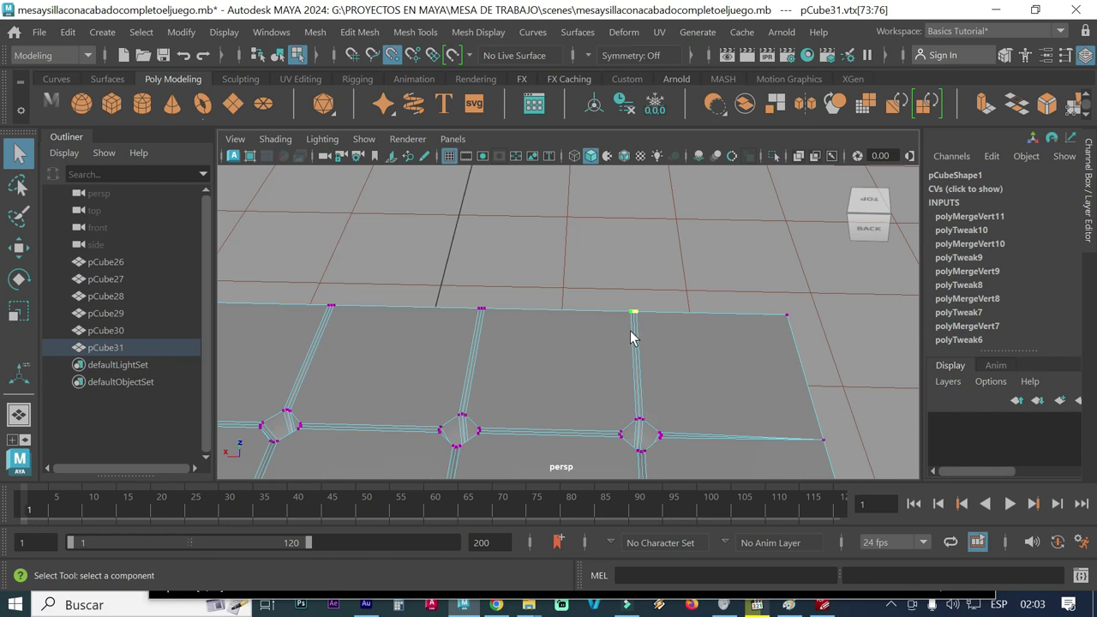
- Merge three split border vertex pairs along the front edge with Ctrl+M
key(ctrl+m)
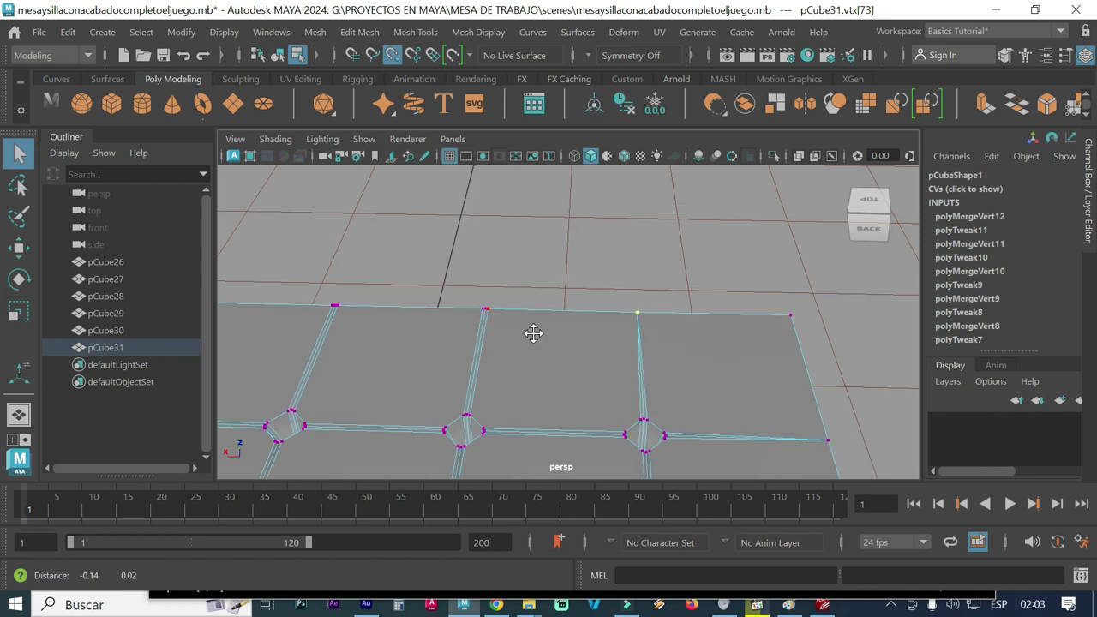
alt+middle_drag(483, 326, 592, 336)
drag(517, 285, 574, 345)
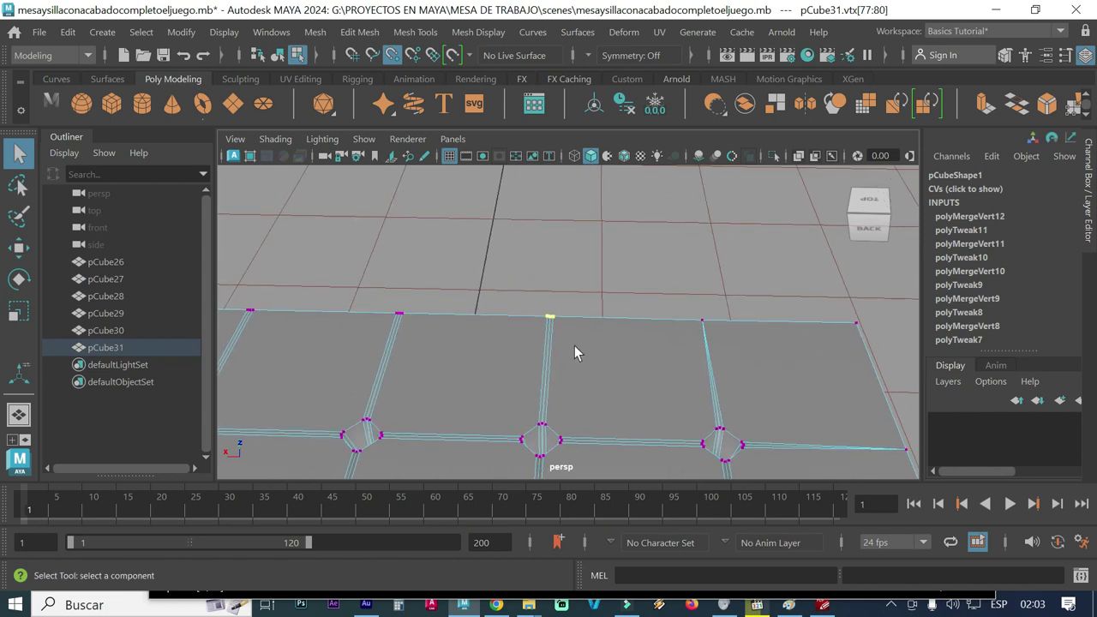
key(ctrl+m)
alt+middle_drag(556, 360, 635, 367)
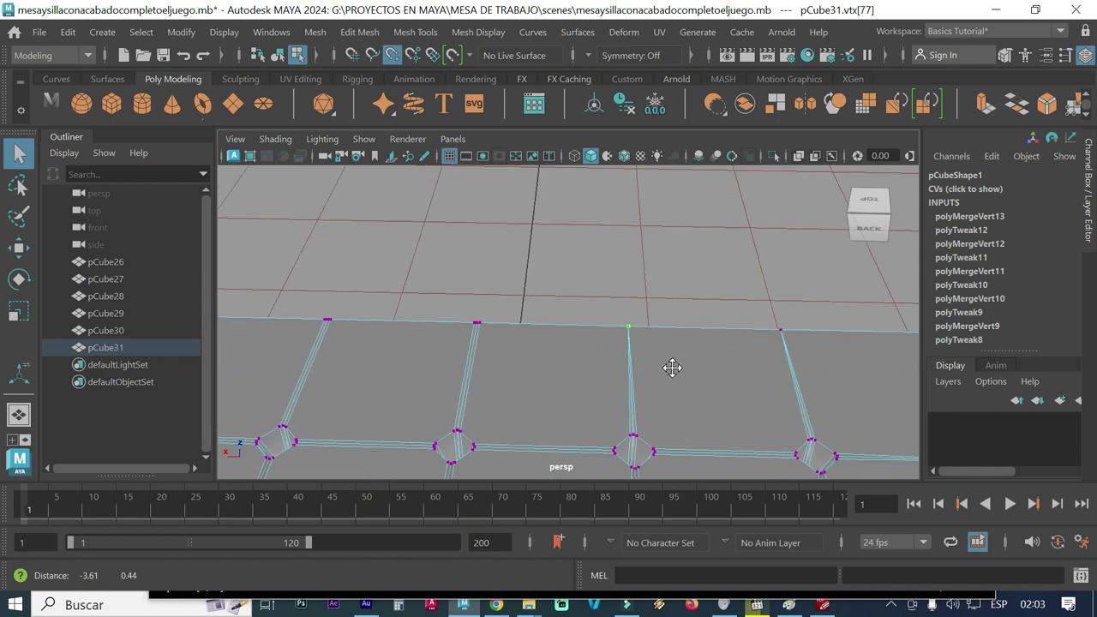
drag(458, 300, 497, 349)
key(ctrl+m)
- Merge the next two border vertex pairs along the edge with Ctrl+M
alt+middle_drag(465, 348, 658, 352)
drag(433, 281, 525, 352)
key(ctrl+m)
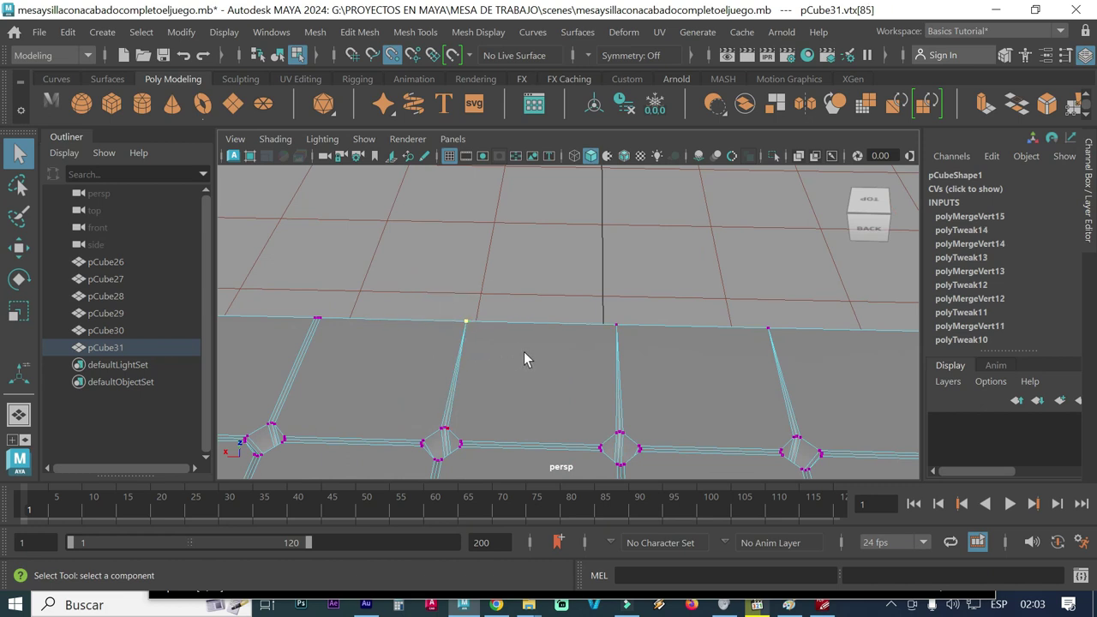
alt+middle_drag(473, 356, 642, 369)
drag(403, 306, 481, 373)
key(ctrl+m)
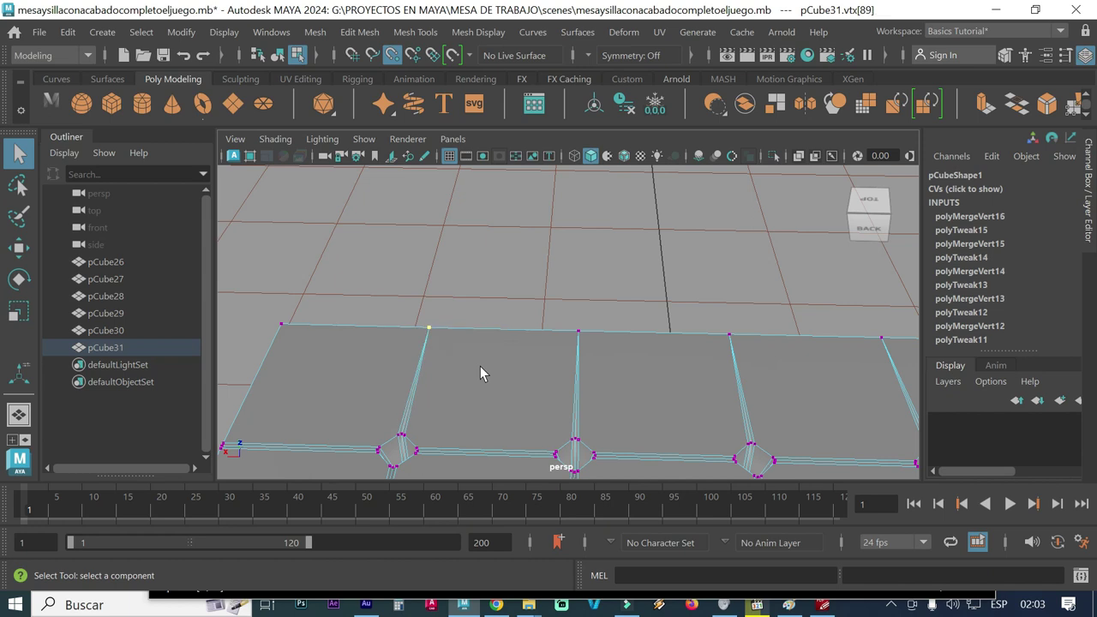
- Orbit and dolly the camera in close to the near border edge
alt+drag(601, 363, 472, 372)
alt+right_drag(472, 372, 585, 343)
mouse_move(586, 342)
alt+mouse_down()
mouse_move(497, 420)
mouse_move(591, 248)
alt+mouse_up()
alt+right_drag(591, 248, 419, 274)
mouse_move(420, 275)
alt+mouse_down()
mouse_move(495, 318)
mouse_move(703, 335)
mouse_move(588, 326)
mouse_move(634, 325)
mouse_move(592, 294)
alt+mouse_up()
mouse_move(592, 294)
alt+right_down()
mouse_move(598, 263)
mouse_move(548, 343)
alt+right_up()
alt+drag(549, 343, 512, 374)
mouse_move(485, 374)
alt+right_down()
mouse_move(654, 337)
mouse_move(563, 362)
mouse_move(627, 338)
alt+right_up()
- Merge the split vertices at two more loop ends on the near border
drag(610, 276, 653, 339)
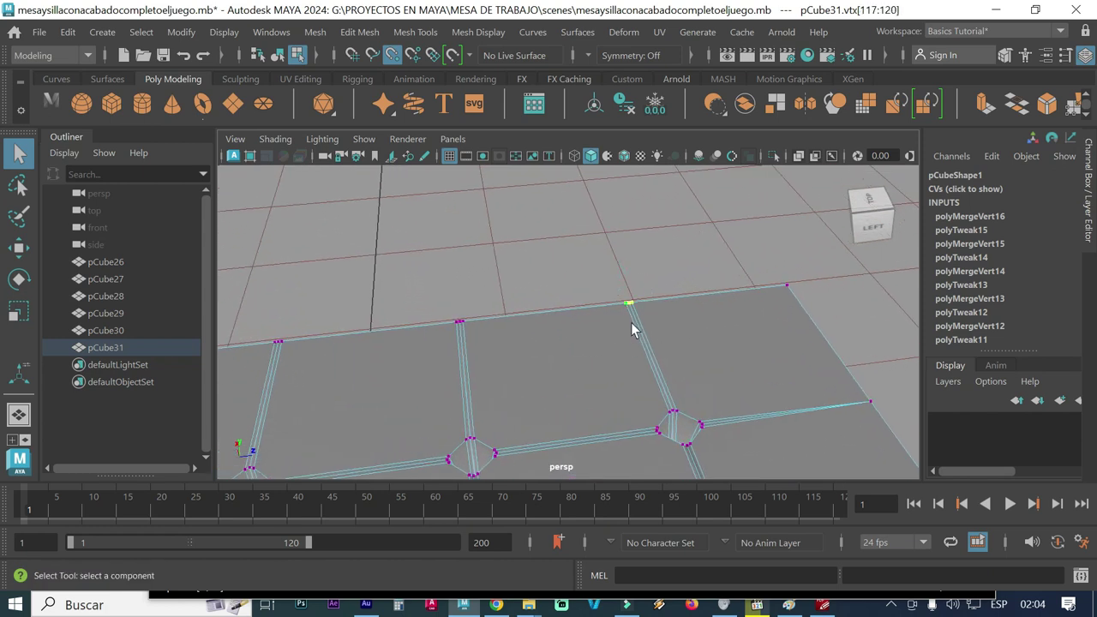
shift+right_drag(628, 317, 633, 231)
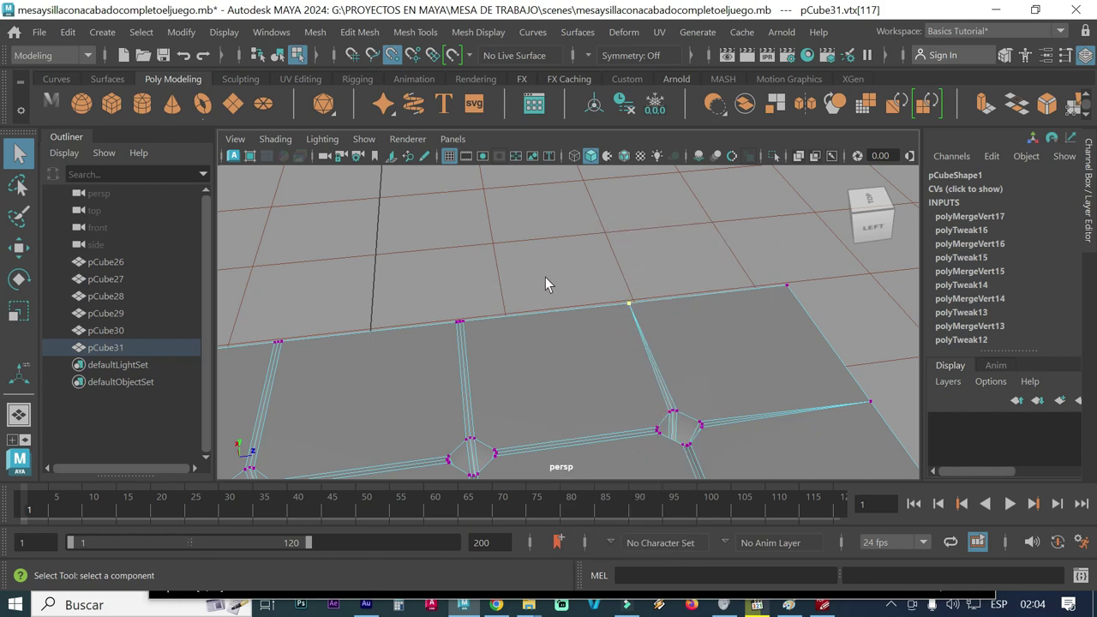
alt+middle_drag(544, 293, 680, 274)
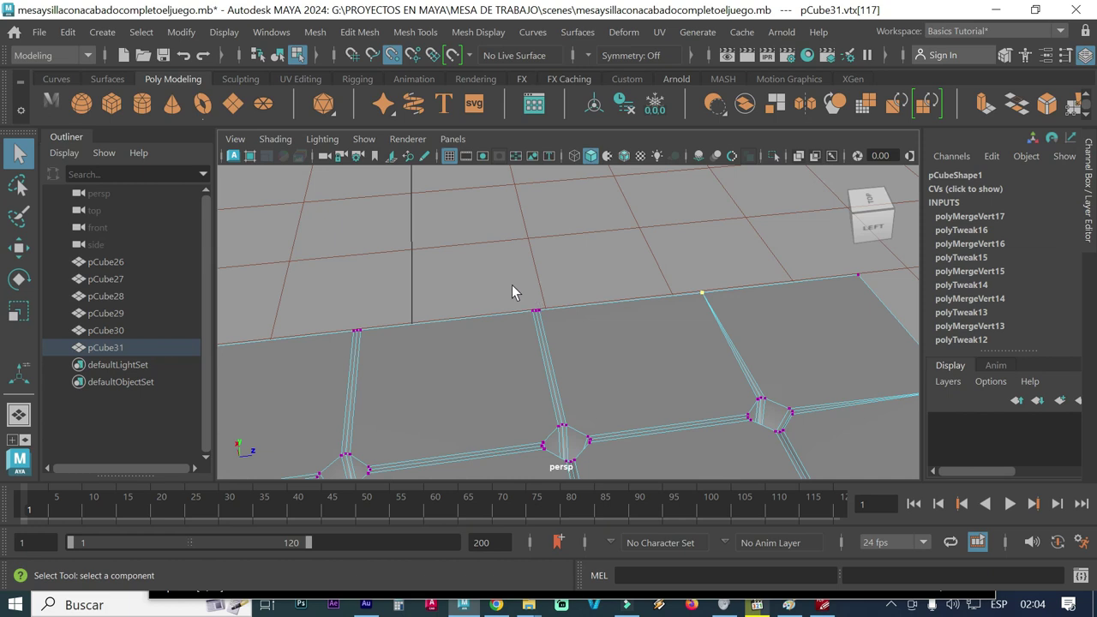
drag(555, 326, 557, 330)
shift+right_drag(540, 316, 555, 206)
- Merge the next two split border clusters to their centres via Merge Vertices To Center
mouse_move(487, 260)
alt+middle_down()
mouse_move(783, 240)
mouse_move(601, 265)
alt+middle_up()
drag(466, 287, 565, 370)
shift+right_drag(505, 324, 517, 230)
alt+middle_drag(474, 275, 805, 250)
drag(505, 309, 549, 364)
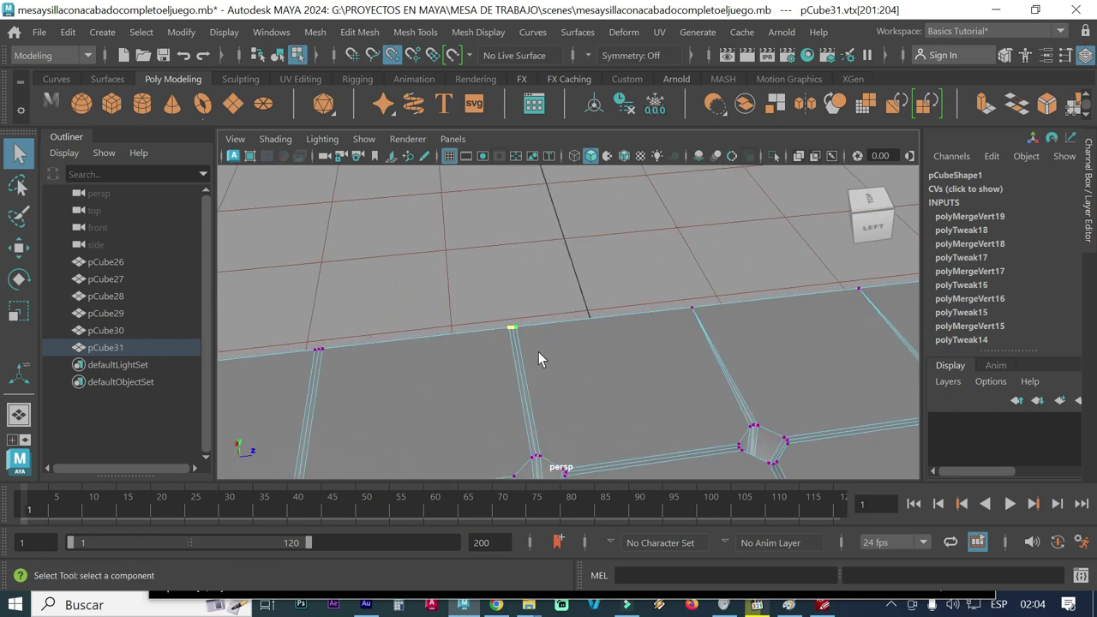
shift+right_drag(515, 340, 529, 283)
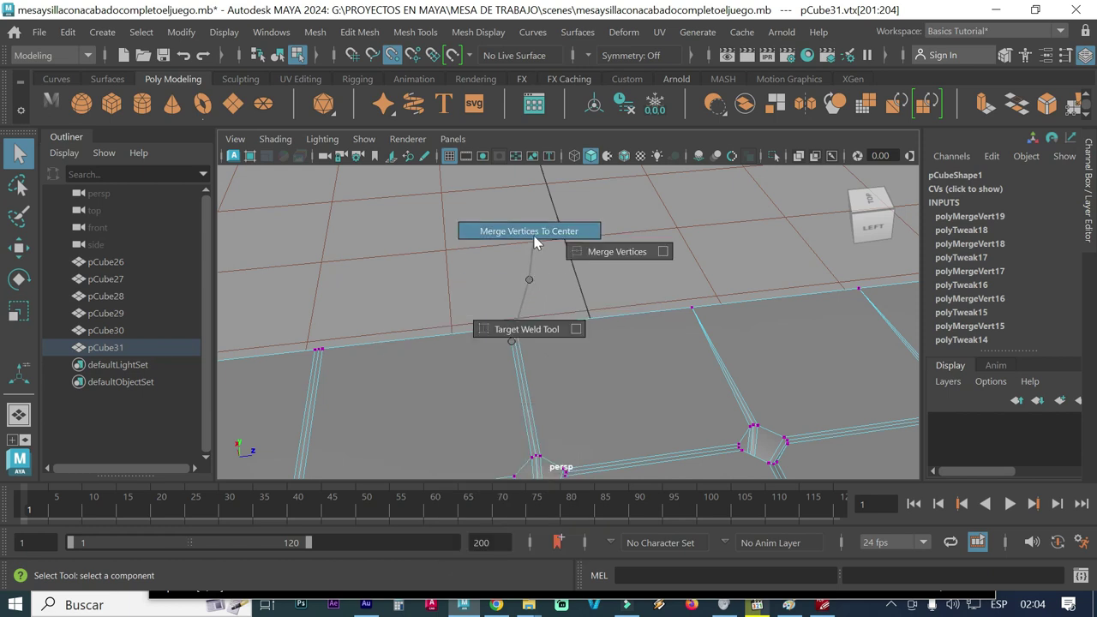
shift+right_drag(529, 279, 533, 234)
- Merge the last split border vertices by repeating the merge with G, then zoom out
alt+middle_drag(499, 273, 766, 207)
drag(457, 275, 553, 342)
key(g)
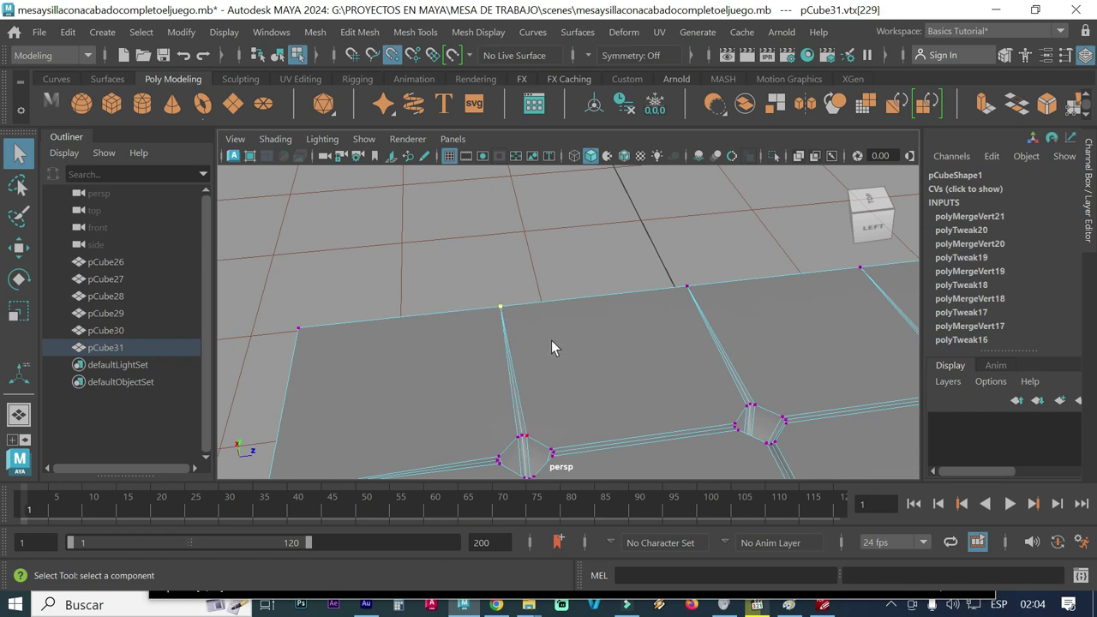
alt+right_drag(691, 342, 600, 360)
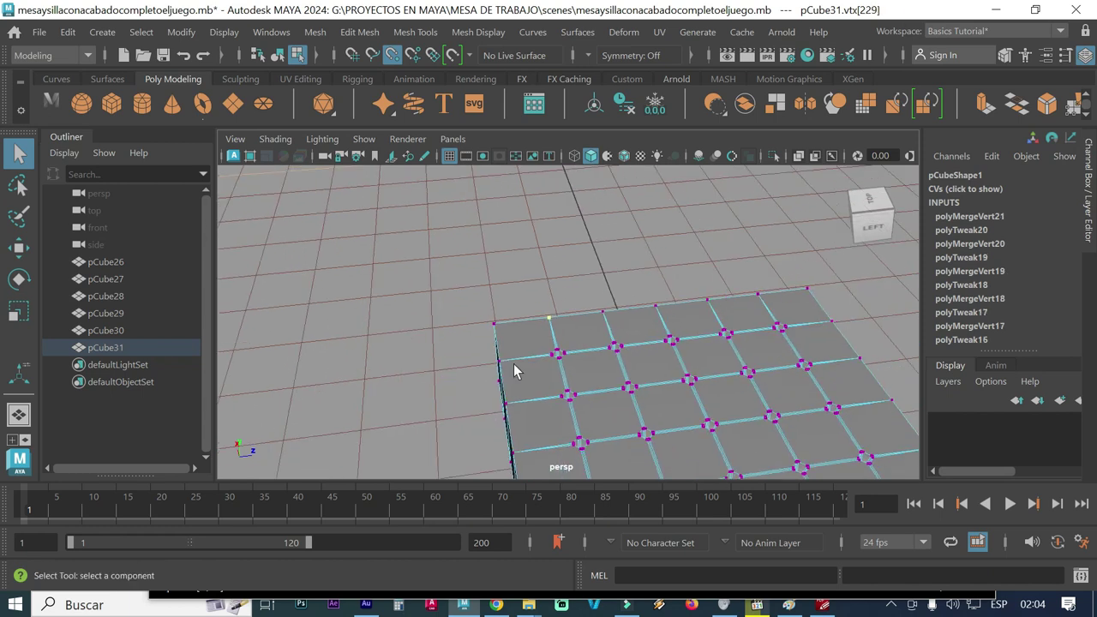
alt+drag(562, 381, 662, 372)
key(f)
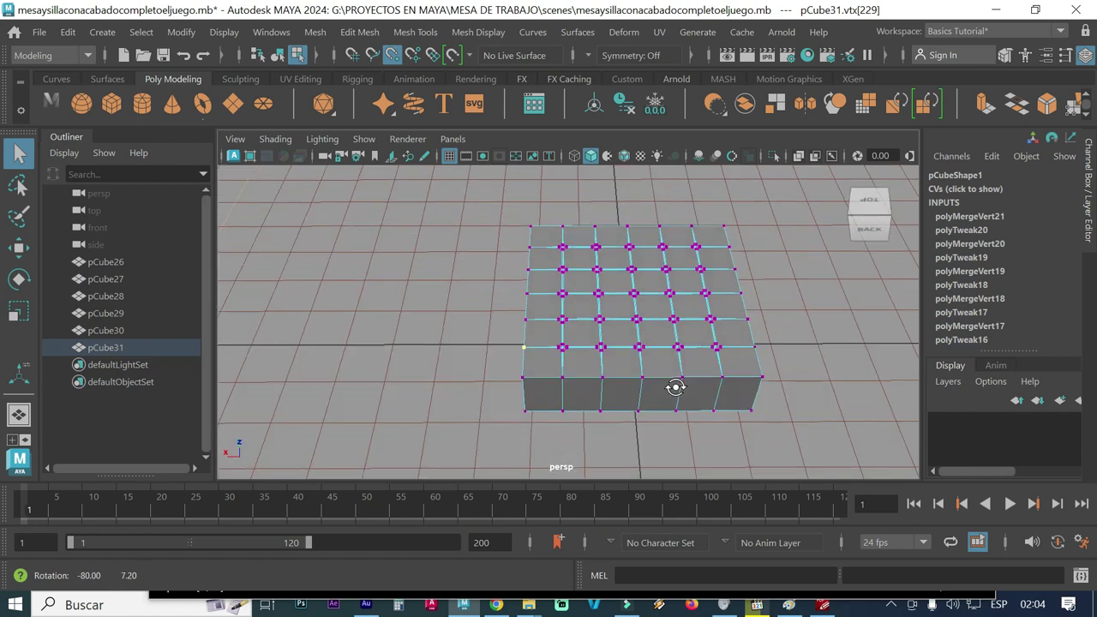
scroll(652, 367, up, 3)
scroll(588, 380, up, 2)
scroll(603, 358, up, 2)
scroll(602, 359, up, 1)
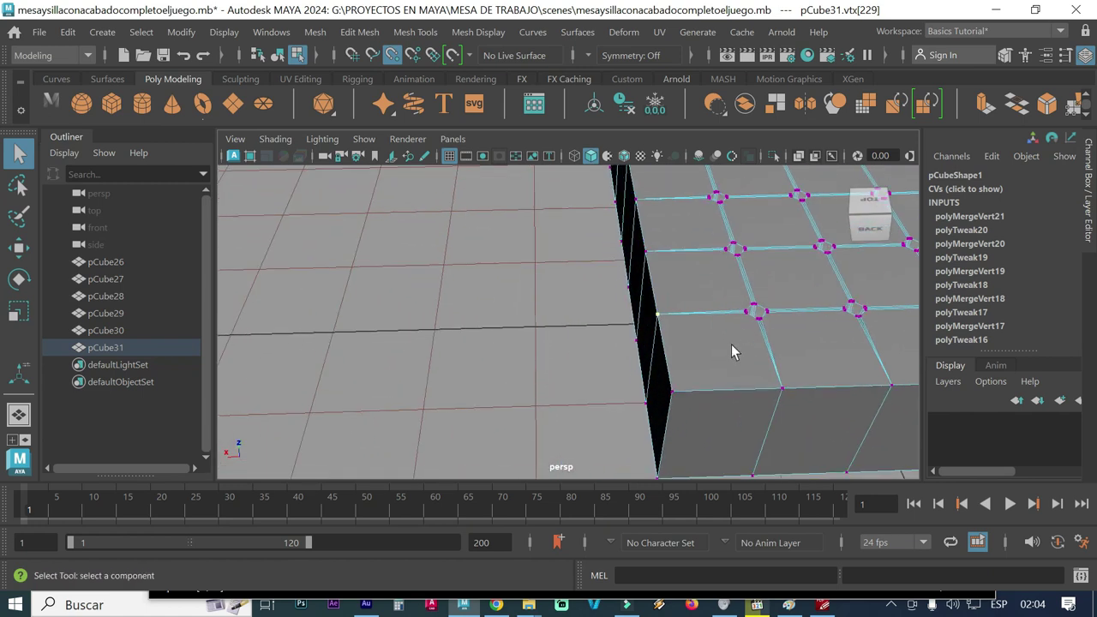
mouse_move(626, 343)
alt+mouse_down()
mouse_move(692, 345)
mouse_move(679, 329)
alt+mouse_up()
alt+middle_drag(679, 330, 620, 386)
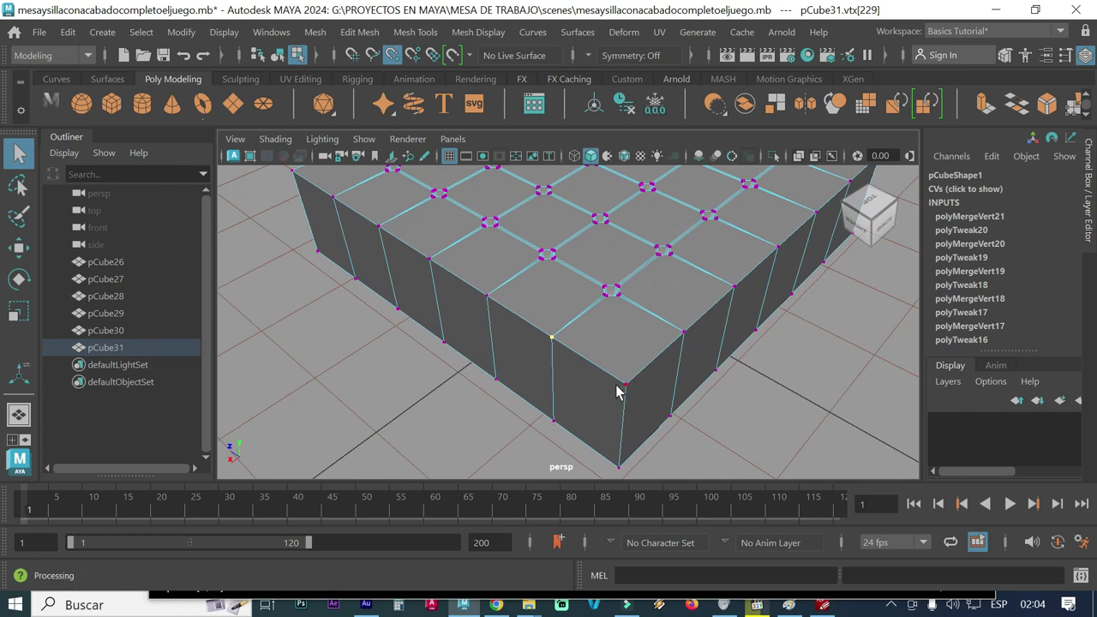
scroll(532, 342, up, 2)
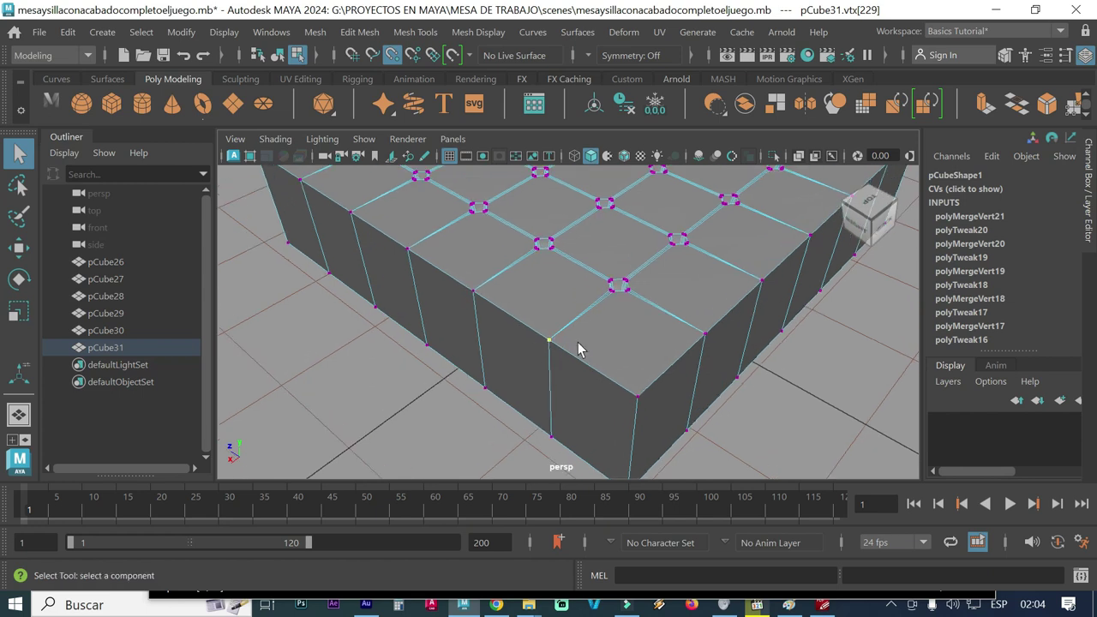
scroll(581, 346, up, 1)
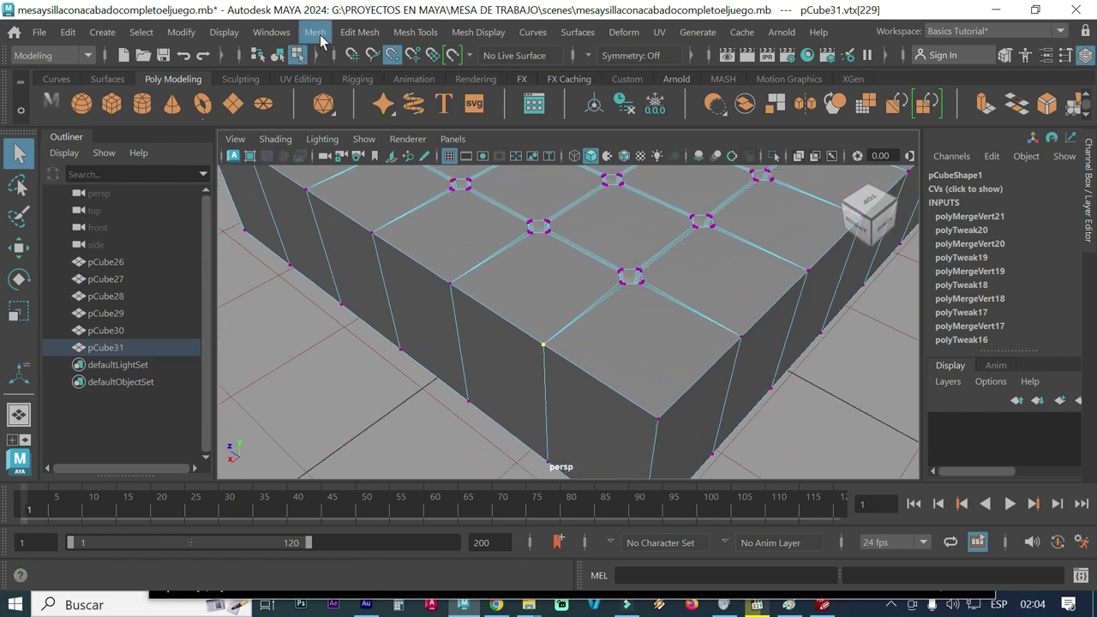
click(354, 33)
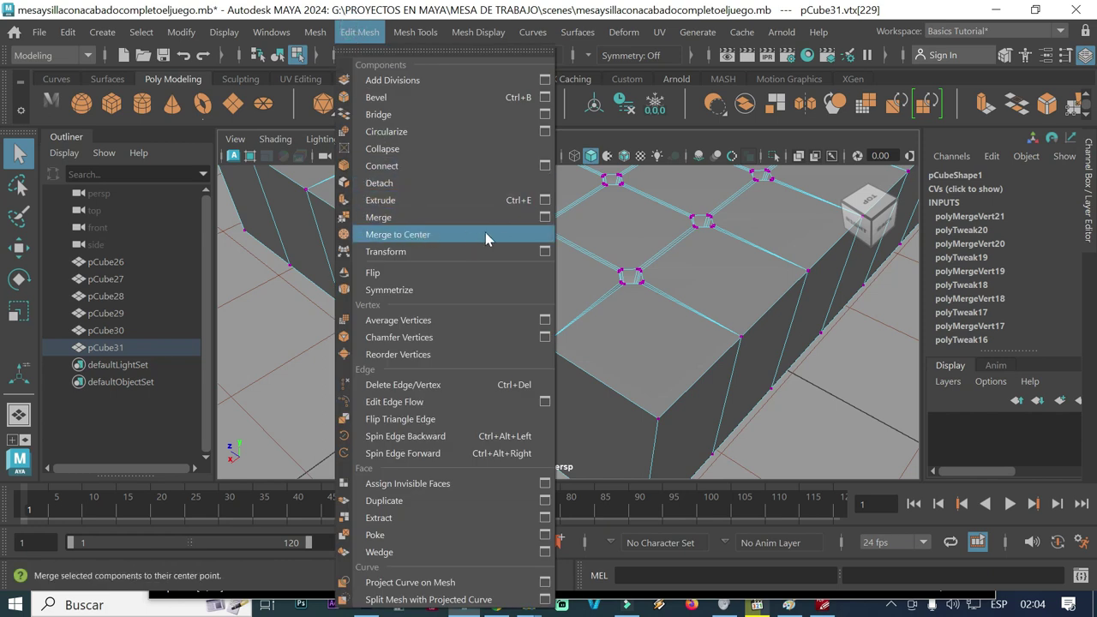
click(546, 217)
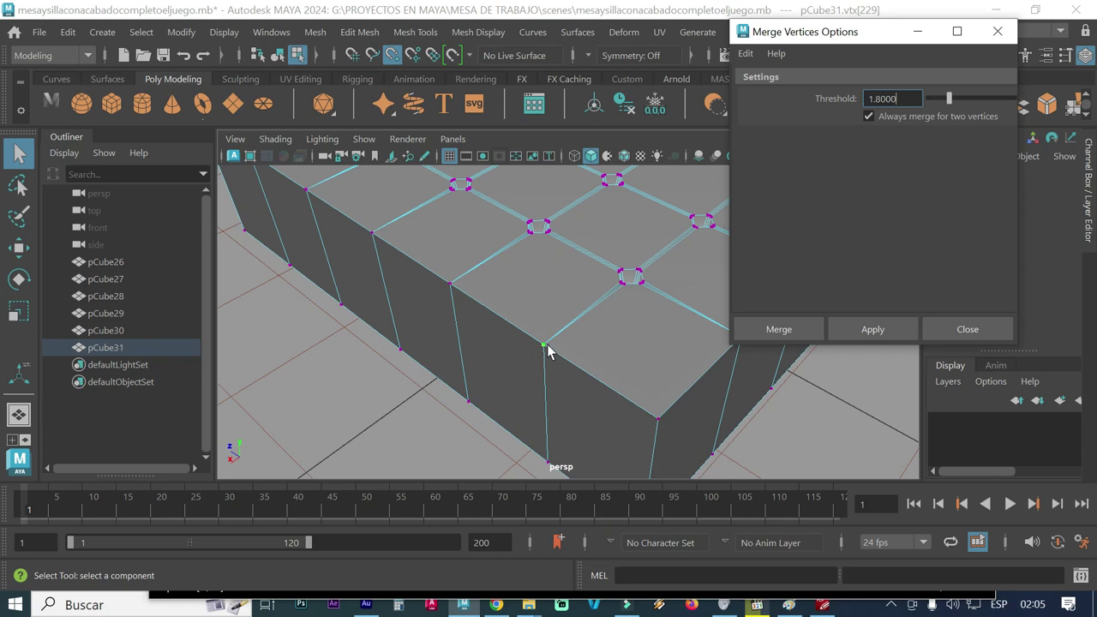
double_click(906, 98)
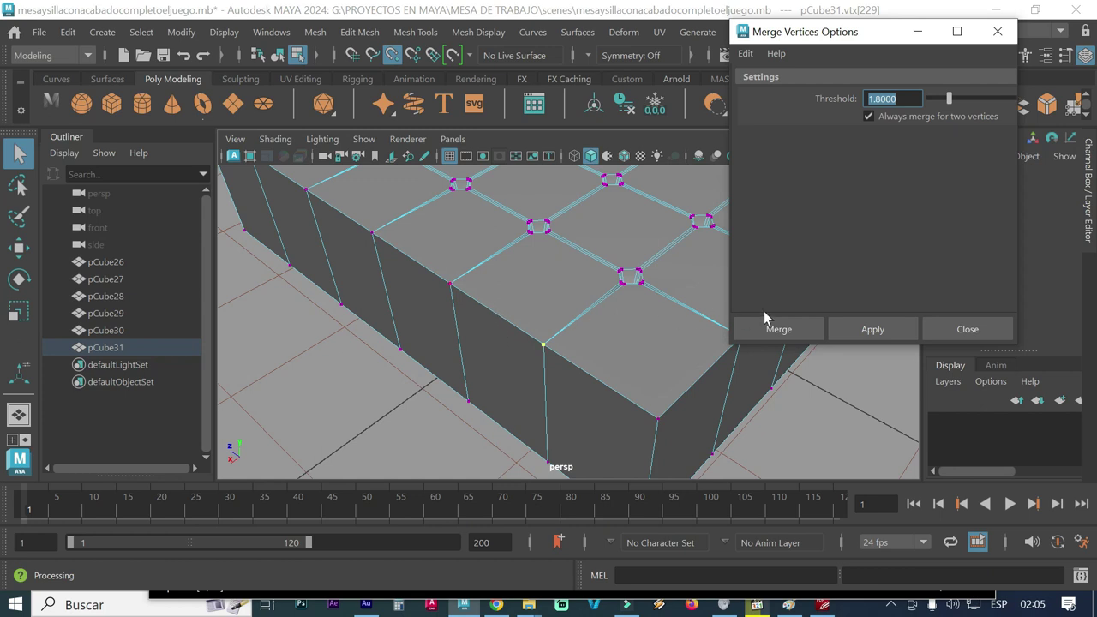
click(998, 31)
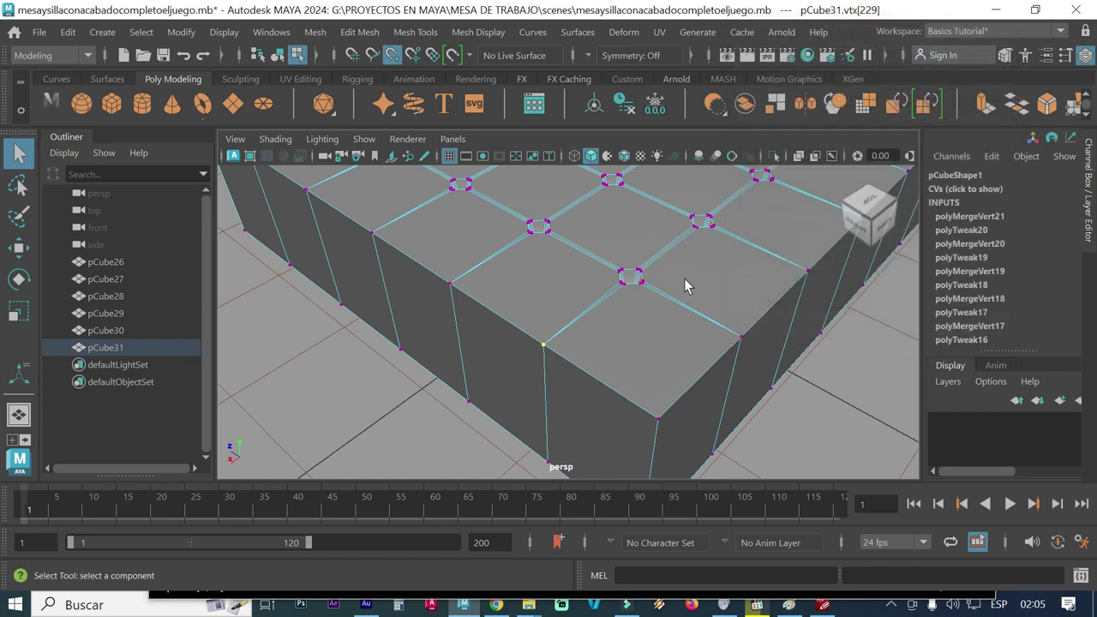